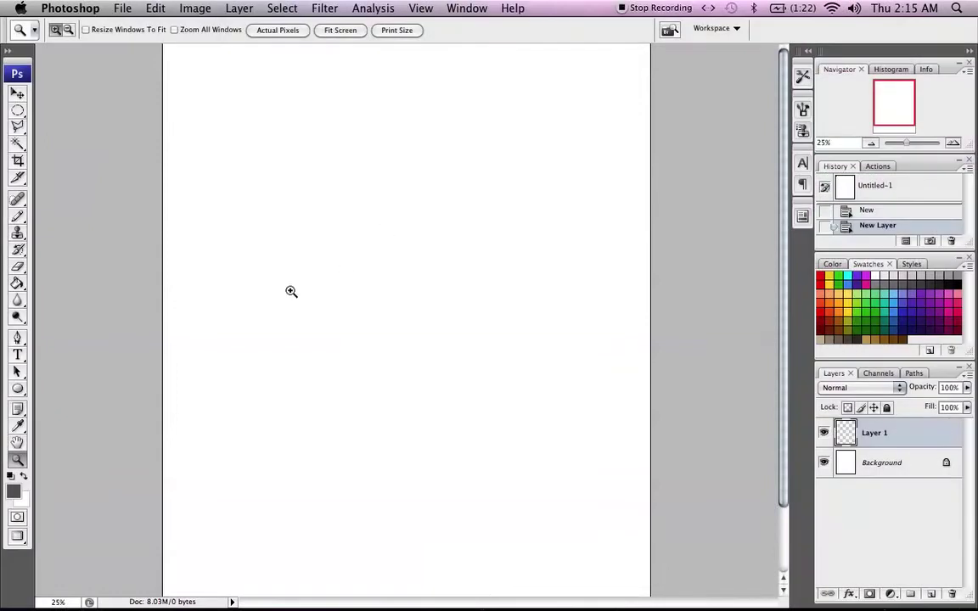
- With the Pencil tool, sketch a small figure's oval head, round chest and hips, and bent front leg on Layer 1
left_click(19, 216)
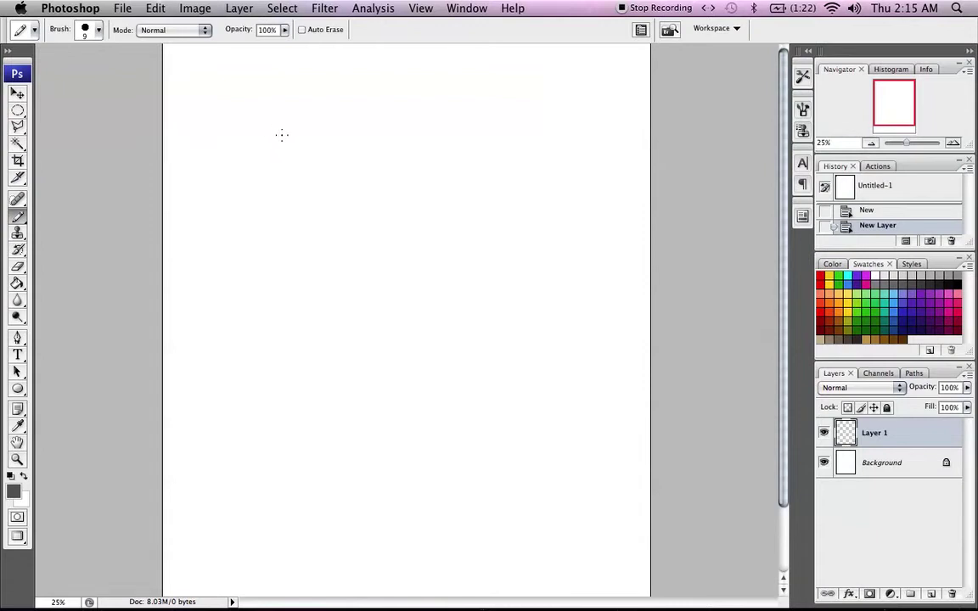
mouse_move(283, 141)
left_mouse_down()
mouse_move(298, 113)
mouse_move(291, 174)
mouse_move(324, 155)
mouse_move(303, 192)
mouse_move(321, 201)
left_mouse_up()
mouse_move(329, 158)
left_mouse_down()
mouse_move(343, 196)
mouse_move(323, 211)
mouse_move(354, 199)
mouse_move(283, 246)
mouse_move(302, 212)
mouse_move(287, 248)
mouse_move(320, 225)
mouse_move(285, 250)
mouse_move(314, 295)
left_mouse_up()
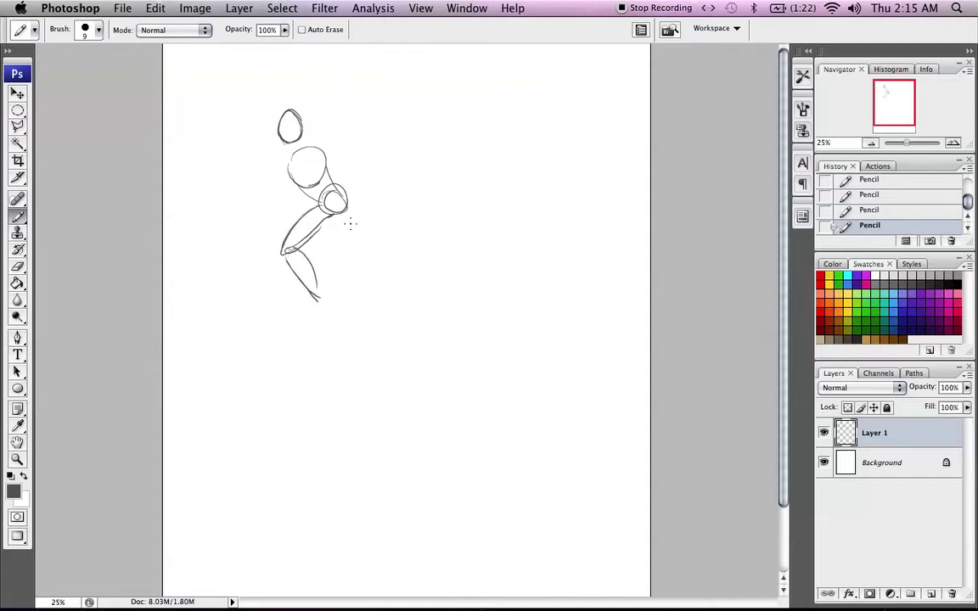
- Sketch the figure's rear leg stretched out behind the hips and add an oval foot to each leg
left_click_drag(343, 215, 384, 239)
mouse_move(356, 193)
left_mouse_down()
mouse_move(392, 244)
mouse_move(397, 233)
mouse_move(425, 247)
left_mouse_up()
left_click_drag(384, 245, 439, 253)
left_click_drag(349, 217, 394, 248)
left_click_drag(357, 195, 390, 237)
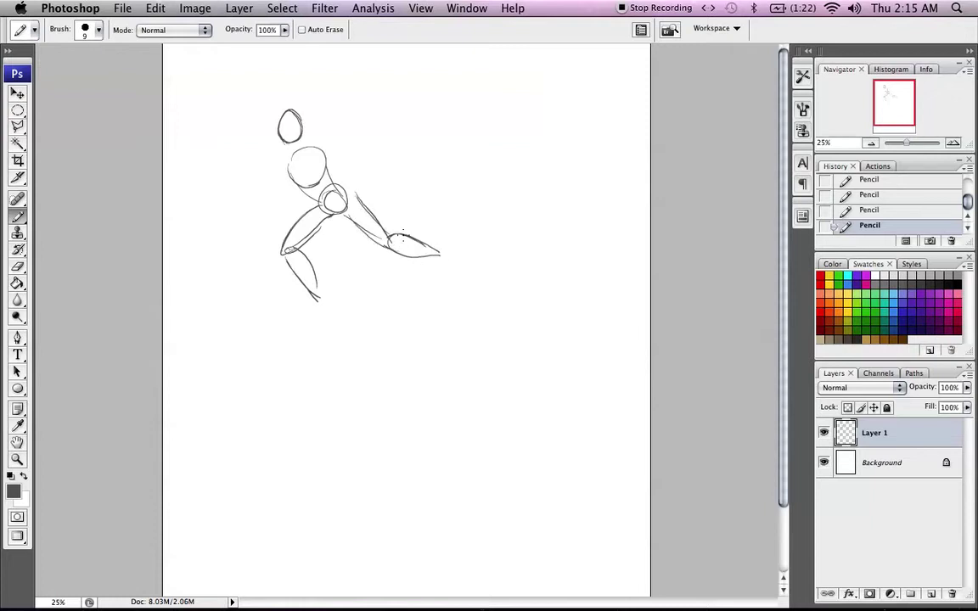
left_click_drag(443, 253, 447, 255)
mouse_move(313, 297)
left_mouse_down()
mouse_move(324, 312)
mouse_move(289, 323)
left_mouse_up()
mouse_move(447, 261)
left_mouse_down()
mouse_move(469, 285)
mouse_move(446, 248)
left_mouse_up()
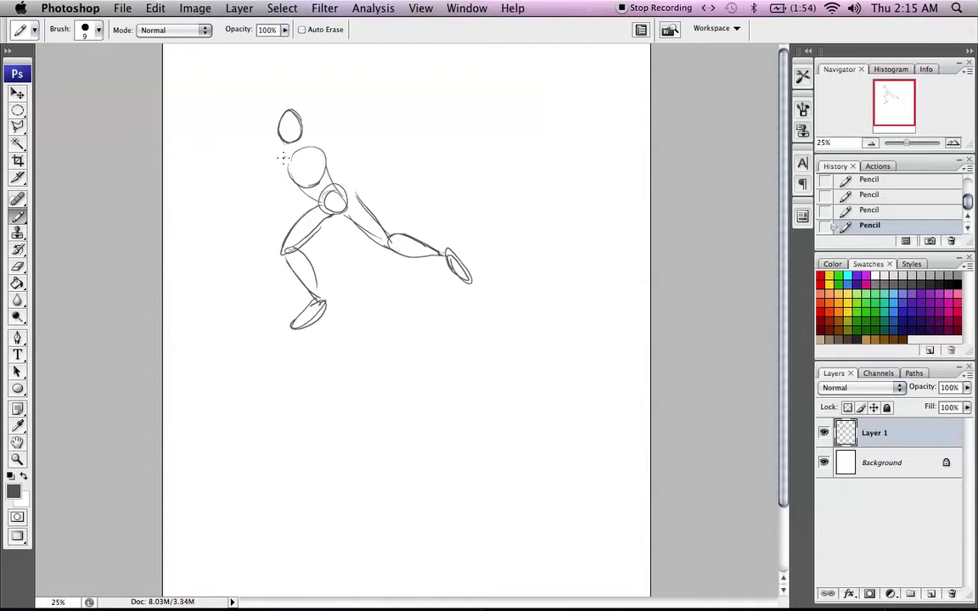
- Add a raised rear arm and a forward arm with round fists, thicken the head outline, and close the rear leg at the hip
left_click_drag(282, 157, 278, 165)
mouse_move(322, 153)
left_mouse_down()
mouse_move(336, 129)
mouse_move(327, 146)
mouse_move(334, 127)
mouse_move(307, 92)
mouse_move(329, 123)
mouse_move(310, 100)
mouse_move(338, 121)
left_mouse_up()
left_click_drag(302, 87, 304, 85)
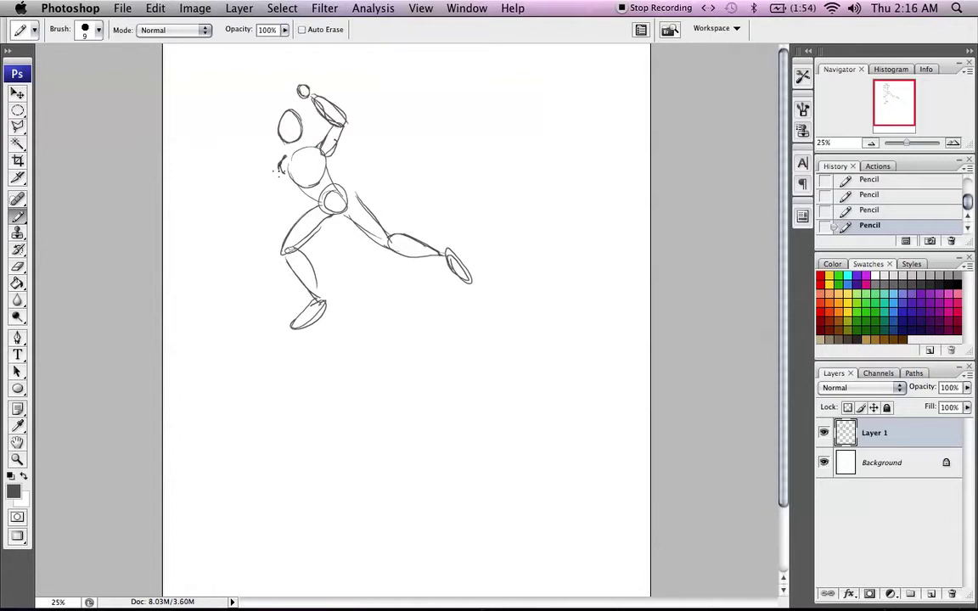
mouse_move(270, 180)
left_mouse_down()
mouse_move(282, 163)
mouse_move(272, 188)
mouse_move(225, 182)
left_mouse_up()
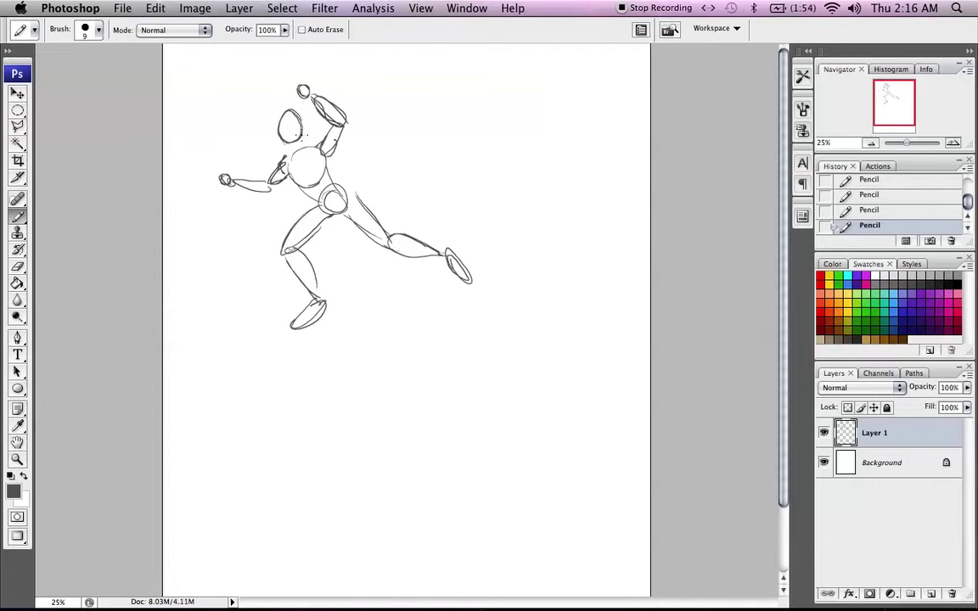
mouse_move(281, 142)
left_mouse_down()
mouse_move(285, 112)
mouse_move(301, 118)
left_mouse_up()
left_click_drag(345, 213, 355, 196)
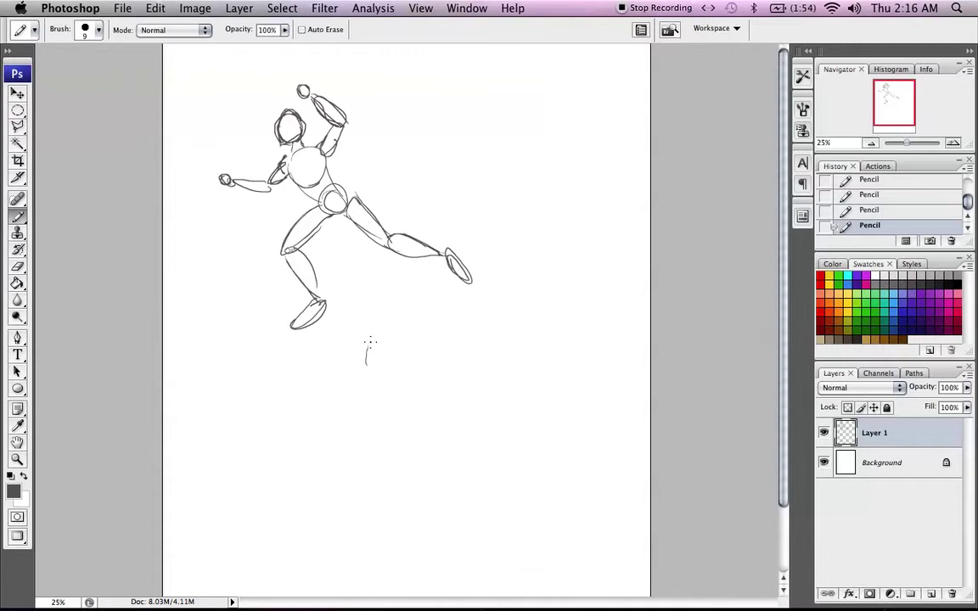
- Below the first figure, sketch a larger lunging figure's angular head, raised and forward arms, torso sides, and bent front leg
left_click_drag(370, 341, 396, 329)
mouse_move(362, 383)
left_mouse_down()
mouse_move(328, 404)
mouse_move(295, 393)
mouse_move(343, 423)
mouse_move(384, 416)
mouse_move(420, 428)
left_mouse_up()
mouse_move(412, 355)
left_mouse_down()
mouse_move(463, 327)
mouse_move(433, 284)
mouse_move(427, 304)
mouse_move(430, 286)
mouse_move(487, 316)
mouse_move(455, 371)
left_mouse_up()
left_click_drag(452, 363, 474, 399)
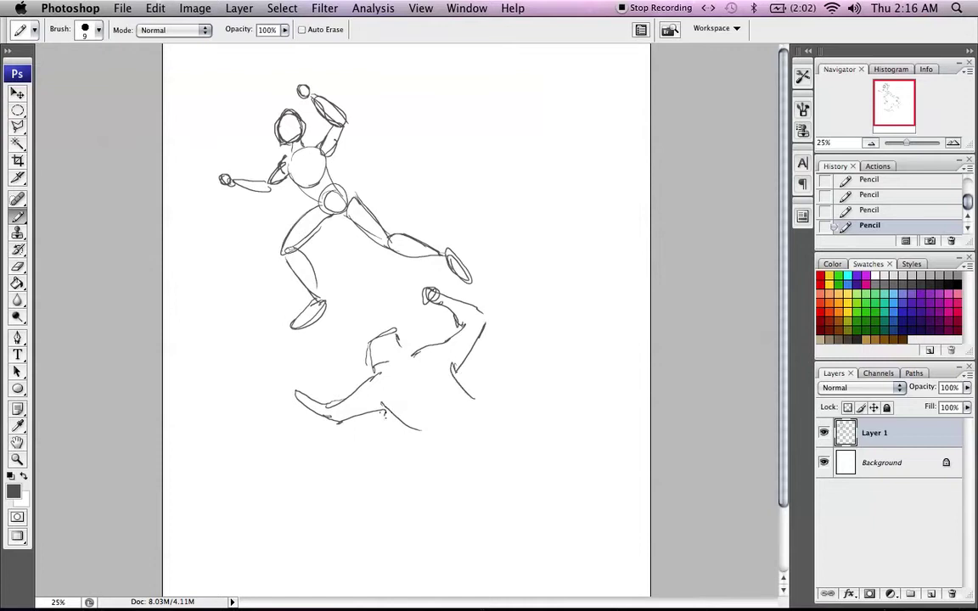
mouse_move(421, 429)
left_mouse_down()
mouse_move(458, 438)
mouse_move(447, 437)
mouse_move(388, 501)
mouse_move(396, 528)
mouse_move(429, 556)
mouse_move(445, 544)
mouse_move(411, 512)
mouse_move(476, 467)
left_mouse_up()
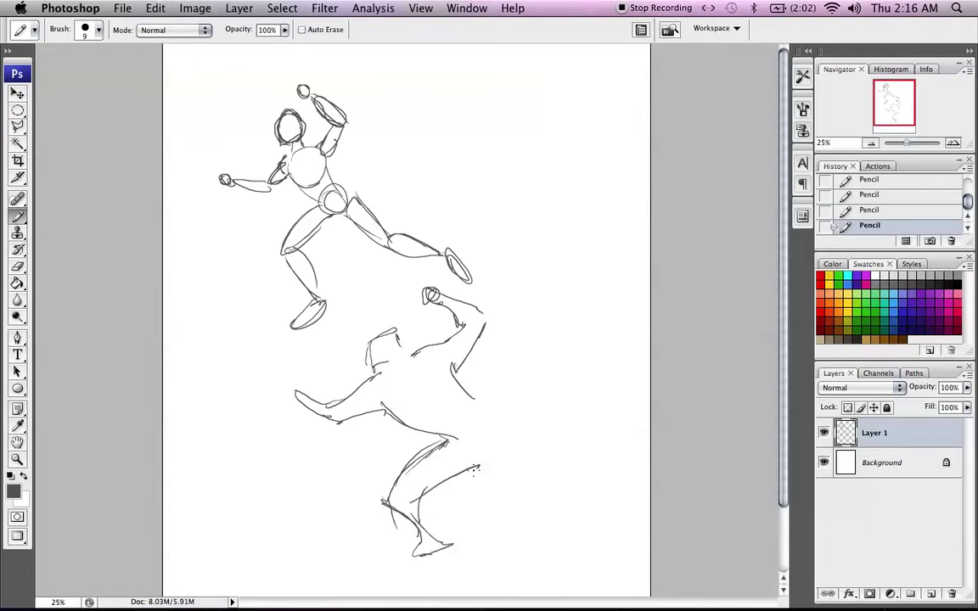
- Extend the large figure's back into a long rear leg stretched out behind it and finish it with a pointed foot
left_click_drag(471, 398, 537, 480)
left_click_drag(481, 464, 549, 517)
left_click_drag(545, 513, 586, 501)
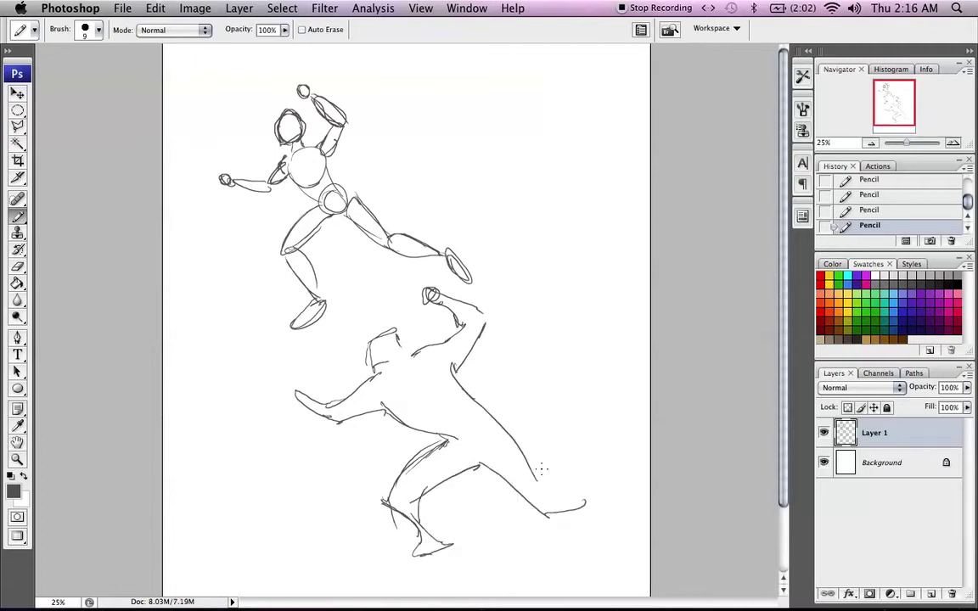
left_click_drag(526, 460, 589, 490)
left_click_drag(509, 433, 589, 491)
mouse_move(486, 468)
left_mouse_down()
mouse_move(592, 501)
mouse_move(621, 528)
left_mouse_up()
mouse_move(621, 528)
left_mouse_down()
mouse_move(594, 496)
mouse_move(606, 514)
left_mouse_up()
- Reinforce the large figure's front thigh and shin, then add a round forward fist and a jaw line
left_click_drag(381, 500, 416, 541)
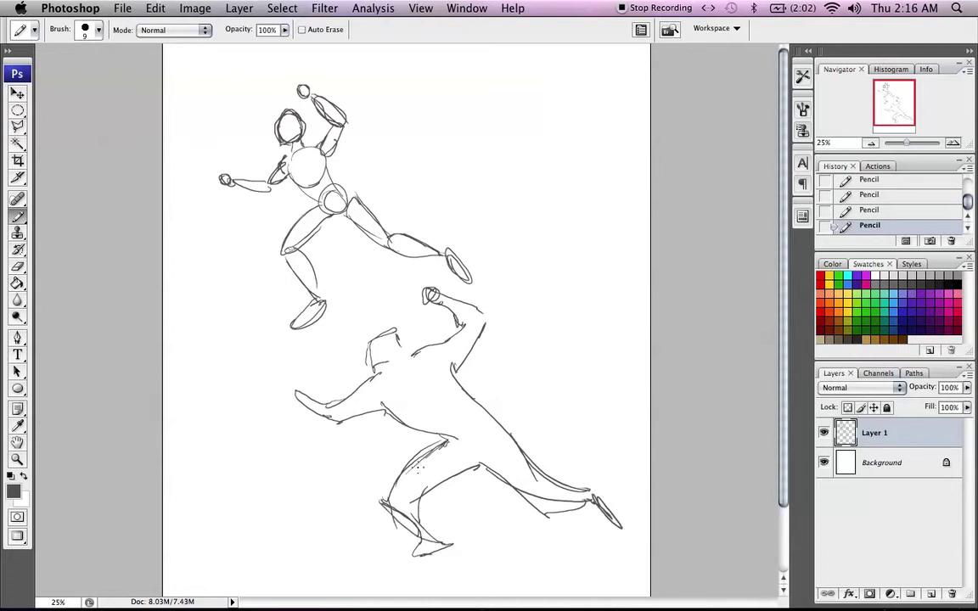
mouse_move(443, 443)
left_mouse_down()
mouse_move(378, 499)
mouse_move(424, 539)
mouse_move(452, 545)
left_mouse_up()
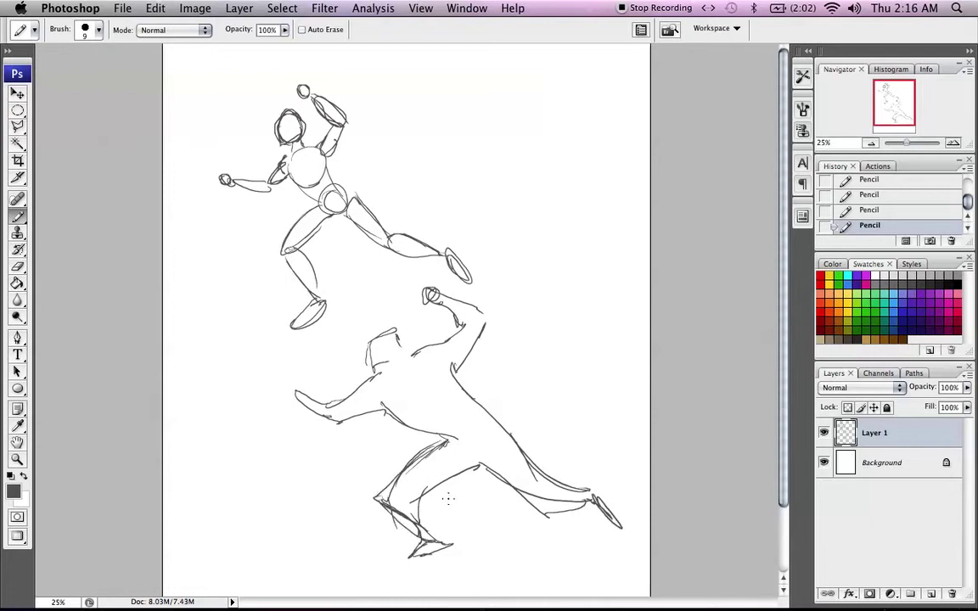
mouse_move(294, 381)
left_mouse_down()
mouse_move(283, 391)
mouse_move(294, 380)
left_mouse_up()
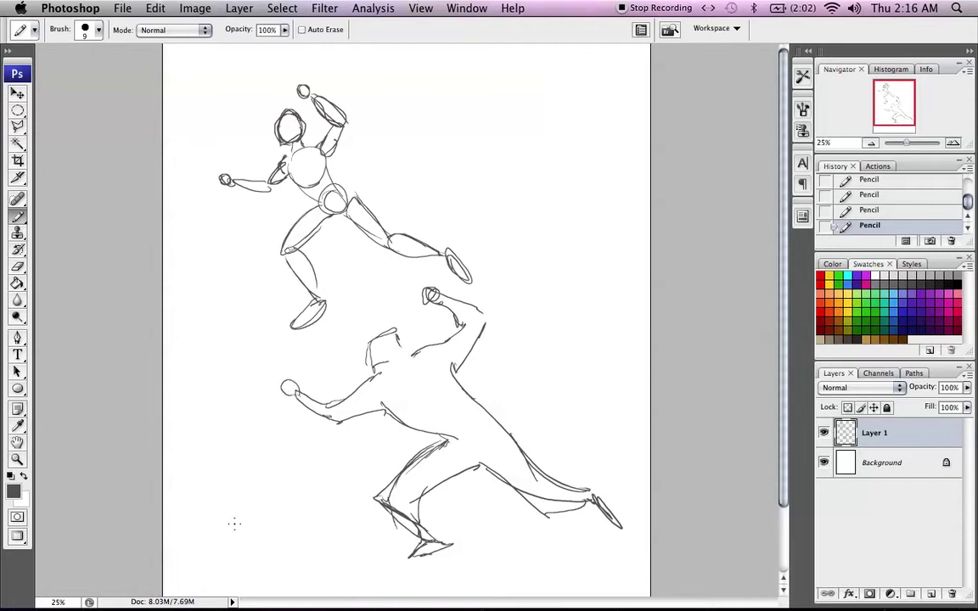
left_click_drag(390, 346, 385, 361)
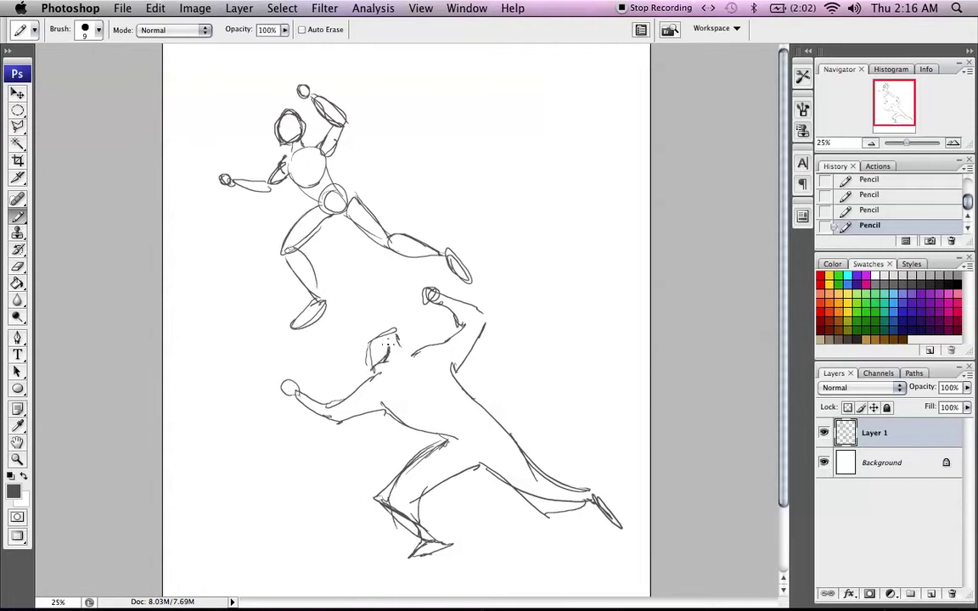
- Zoom in to 50% and refine the large figure's head with facial features, ear and jaw, then draw the neck and shoulder lines
left_click(17, 460)
left_click(413, 358)
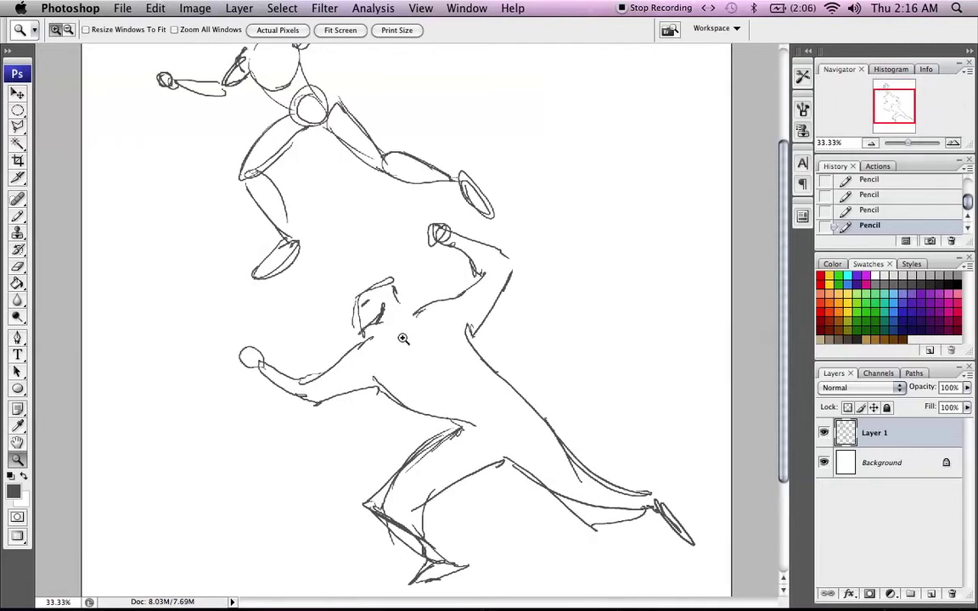
left_click(363, 311)
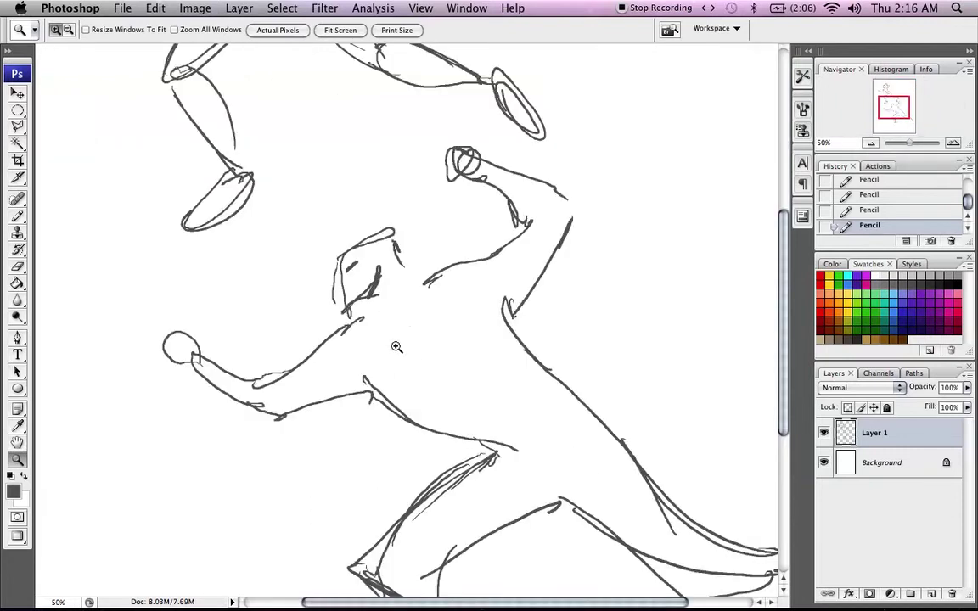
left_click(17, 215)
mouse_move(350, 268)
left_mouse_down()
mouse_move(378, 261)
mouse_move(356, 244)
mouse_move(391, 230)
mouse_move(399, 246)
left_mouse_up()
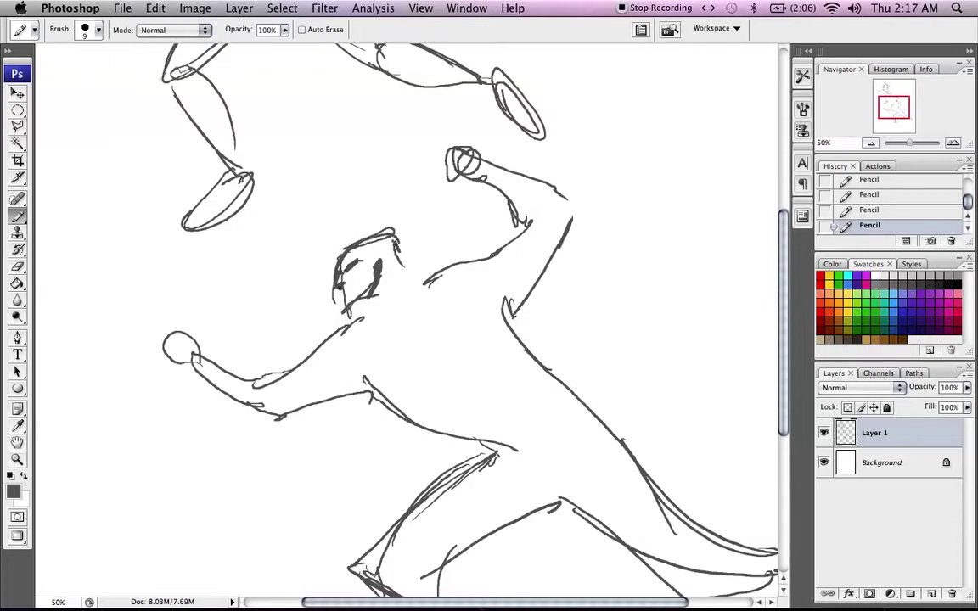
left_click_drag(346, 300, 345, 316)
left_click_drag(345, 315, 373, 294)
mouse_move(376, 294)
left_mouse_down()
mouse_move(373, 266)
mouse_move(382, 277)
left_mouse_up()
left_click_drag(393, 238, 427, 282)
mouse_move(354, 311)
left_mouse_down()
mouse_move(368, 321)
mouse_move(394, 310)
left_mouse_up()
mouse_move(316, 350)
left_mouse_down()
mouse_move(334, 329)
mouse_move(346, 338)
mouse_move(385, 329)
mouse_move(481, 257)
left_mouse_up()
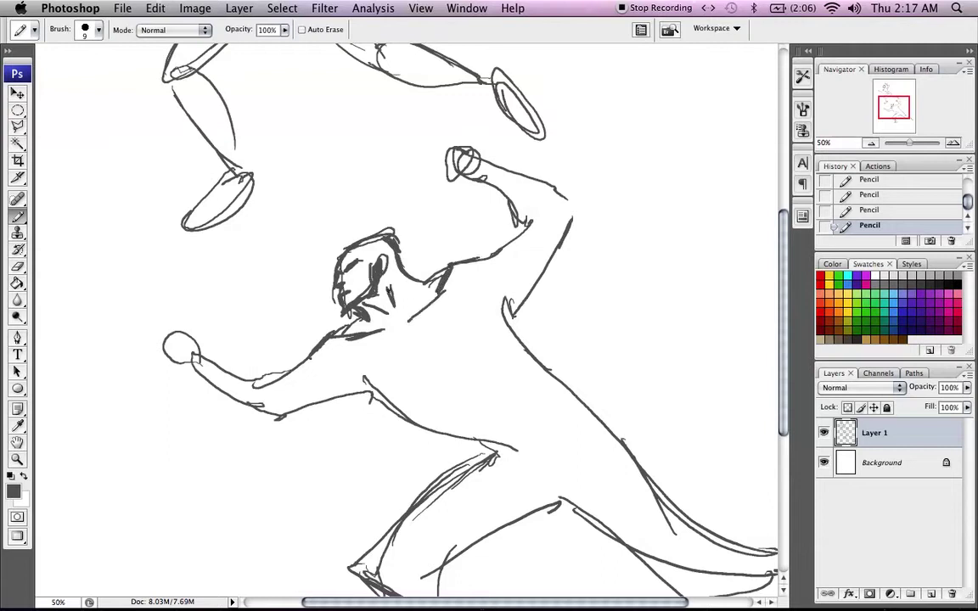
- Draw the neck muscles, chest contours, and rib and waist lines inside the large figure's torso
mouse_move(389, 280)
left_mouse_down()
mouse_move(391, 311)
mouse_move(410, 311)
mouse_move(433, 370)
left_mouse_up()
mouse_move(411, 334)
left_mouse_down()
mouse_move(438, 369)
mouse_move(476, 332)
left_mouse_up()
mouse_move(476, 324)
left_mouse_down()
mouse_move(480, 283)
mouse_move(472, 334)
left_mouse_up()
left_click_drag(323, 356, 358, 368)
mouse_move(353, 367)
left_mouse_down()
mouse_move(378, 393)
mouse_move(419, 385)
left_mouse_up()
mouse_move(376, 388)
left_mouse_down()
mouse_move(498, 405)
mouse_move(509, 418)
left_mouse_up()
left_click_drag(482, 401, 513, 427)
- Strengthen the upper and lower contours of the front thigh and mark the rear hip with a thick crease
left_click_drag(463, 467, 548, 417)
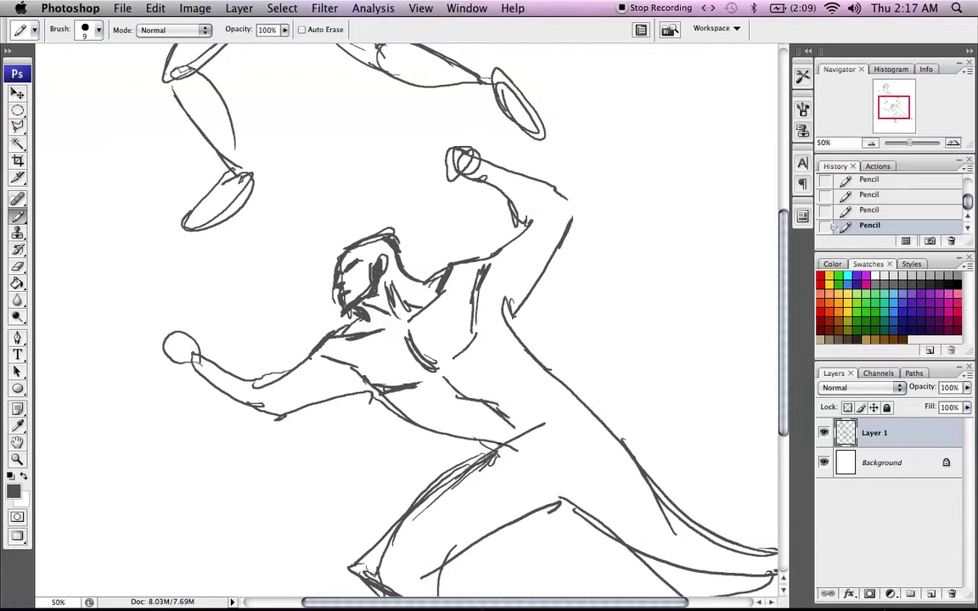
mouse_move(417, 507)
left_mouse_down()
mouse_move(527, 432)
mouse_move(428, 488)
mouse_move(523, 448)
left_mouse_up()
left_click_drag(569, 487, 604, 426)
left_click_drag(587, 470, 603, 418)
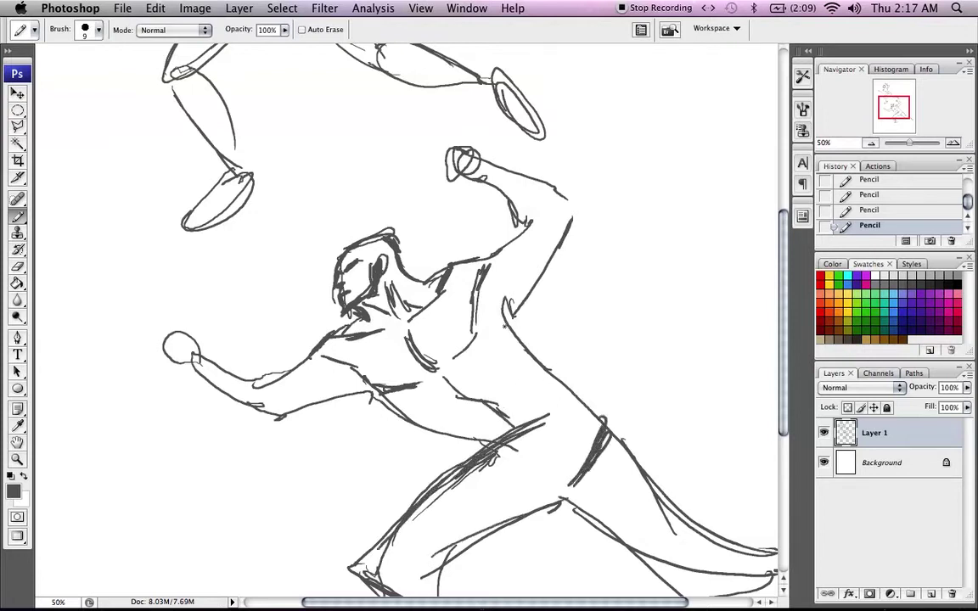
- Darken the torso's back and belly outlines, hatch the abdomen, and add muscle strokes below the armpit
mouse_move(505, 326)
left_mouse_down()
mouse_move(599, 415)
mouse_move(560, 378)
left_mouse_up()
left_click_drag(518, 298, 528, 348)
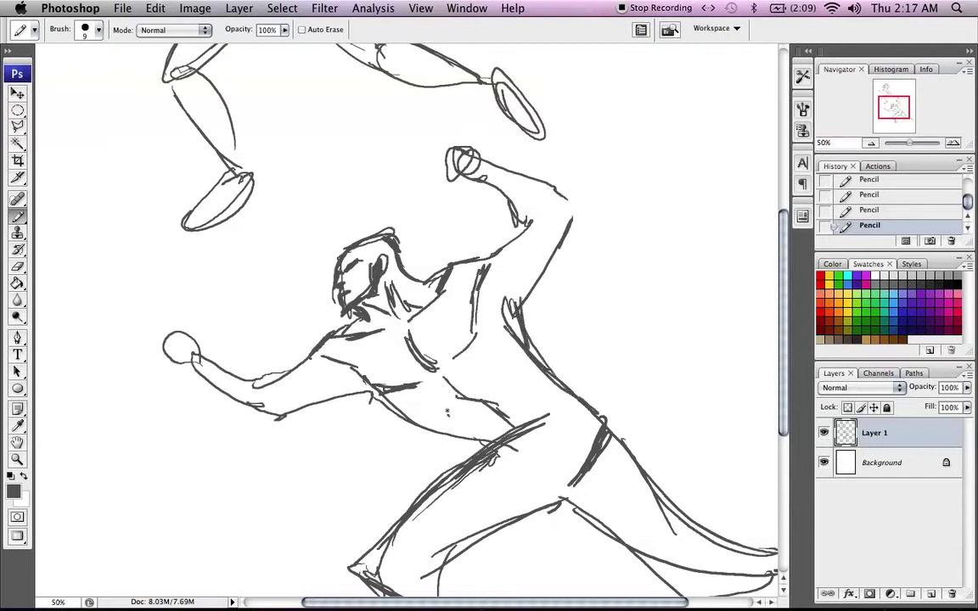
mouse_move(447, 413)
left_mouse_down()
mouse_move(472, 387)
mouse_move(454, 398)
left_mouse_up()
left_click_drag(512, 385, 457, 397)
mouse_move(476, 316)
left_mouse_down()
mouse_move(483, 347)
mouse_move(492, 348)
left_mouse_up()
left_click_drag(497, 328, 501, 362)
mouse_move(405, 420)
left_mouse_down()
mouse_move(493, 444)
mouse_move(460, 399)
mouse_move(506, 396)
left_mouse_up()
left_click_drag(416, 389, 373, 396)
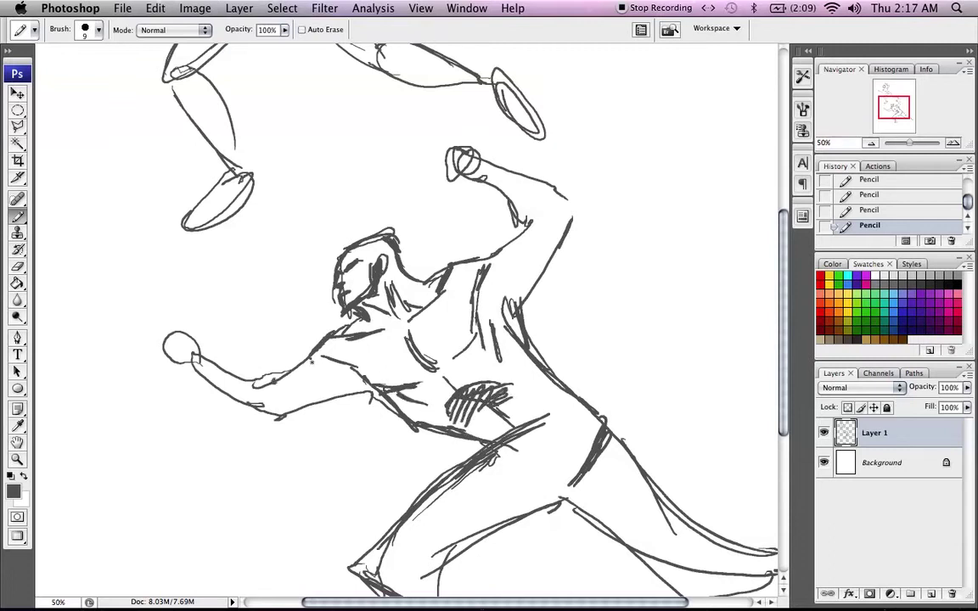
- Refine the forward arm with darker contours and muscle lines, and detail its fist with knuckles and fingers
left_click_drag(254, 378, 325, 357)
left_click_drag(297, 394, 343, 370)
left_click_drag(303, 394, 353, 367)
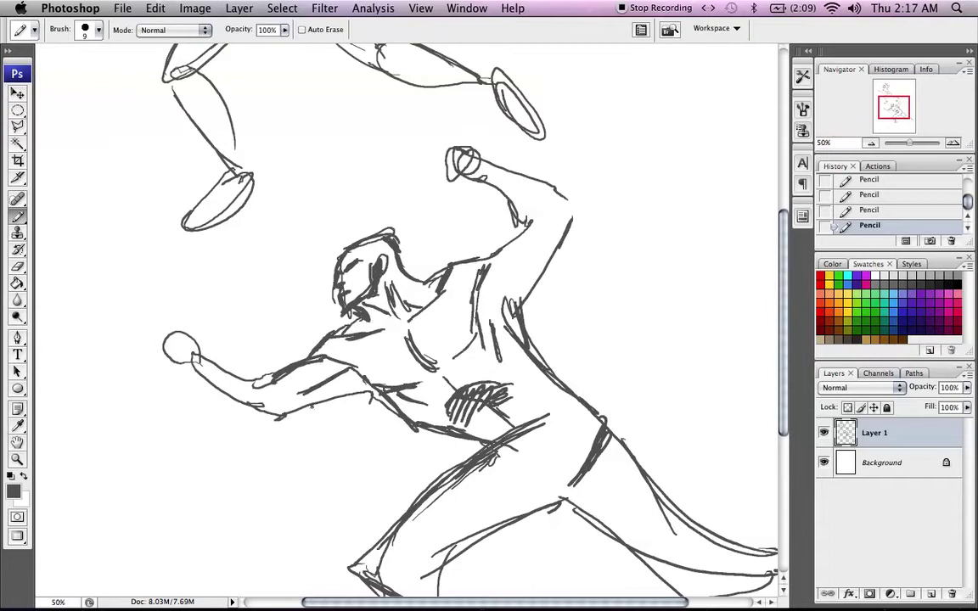
mouse_move(285, 415)
left_mouse_down()
mouse_move(353, 397)
mouse_move(365, 382)
left_mouse_up()
mouse_move(195, 352)
left_mouse_down()
mouse_move(270, 379)
mouse_move(206, 381)
mouse_move(287, 417)
left_mouse_up()
mouse_move(201, 352)
left_mouse_down()
mouse_move(177, 325)
mouse_move(182, 368)
left_mouse_up()
mouse_move(168, 331)
left_mouse_down()
mouse_move(163, 316)
mouse_move(173, 321)
mouse_move(151, 336)
mouse_move(160, 359)
left_mouse_up()
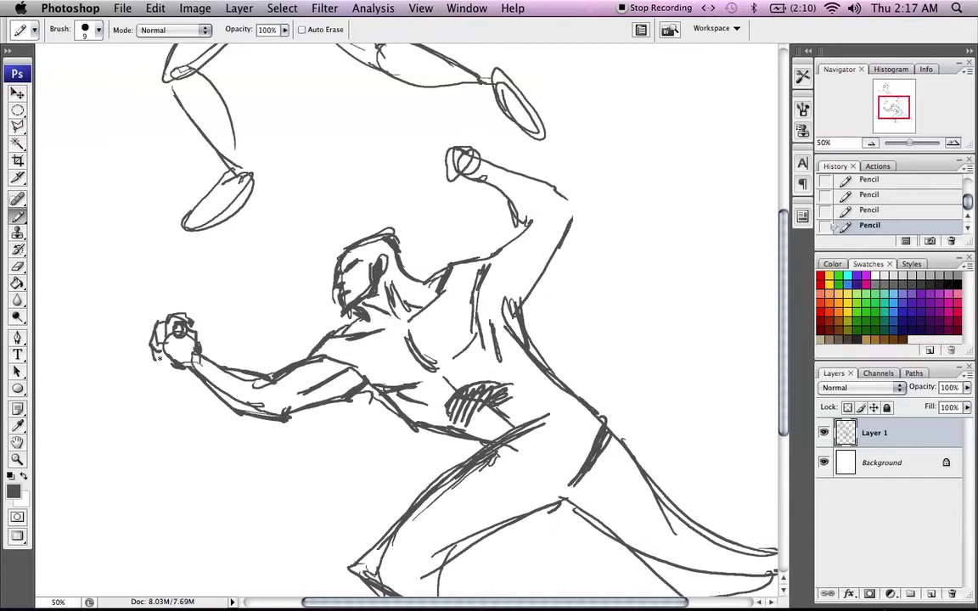
mouse_move(158, 321)
left_mouse_down()
mouse_move(175, 312)
mouse_move(211, 359)
left_mouse_up()
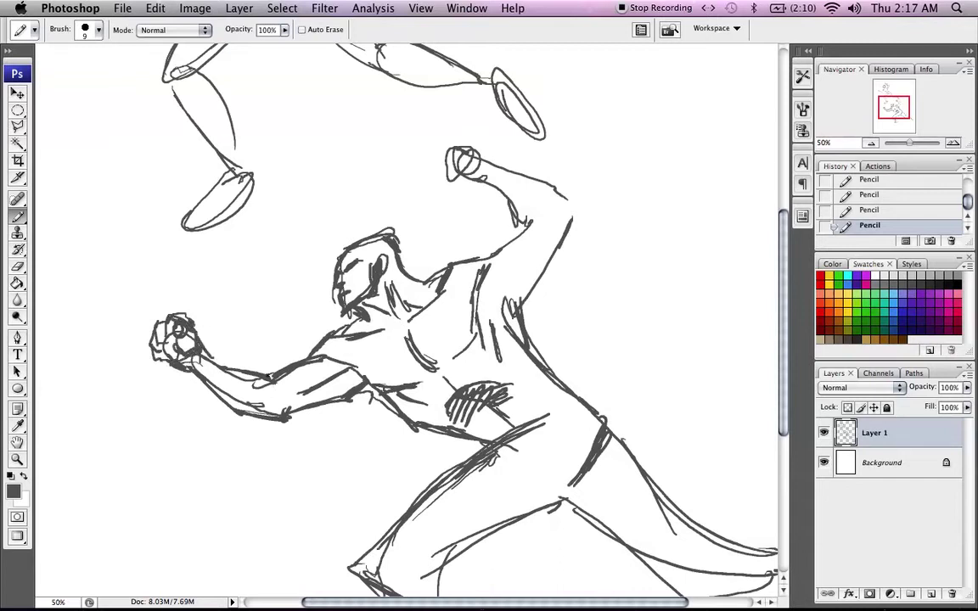
- Define the raised arm's muscles, elbow and fingered fist, and touch up the forward upper arm and the forehead outline
left_click_drag(271, 379, 321, 357)
left_click_drag(486, 265, 530, 223)
left_click_drag(488, 293, 524, 264)
left_click_drag(503, 312, 541, 281)
left_click_drag(532, 286, 580, 220)
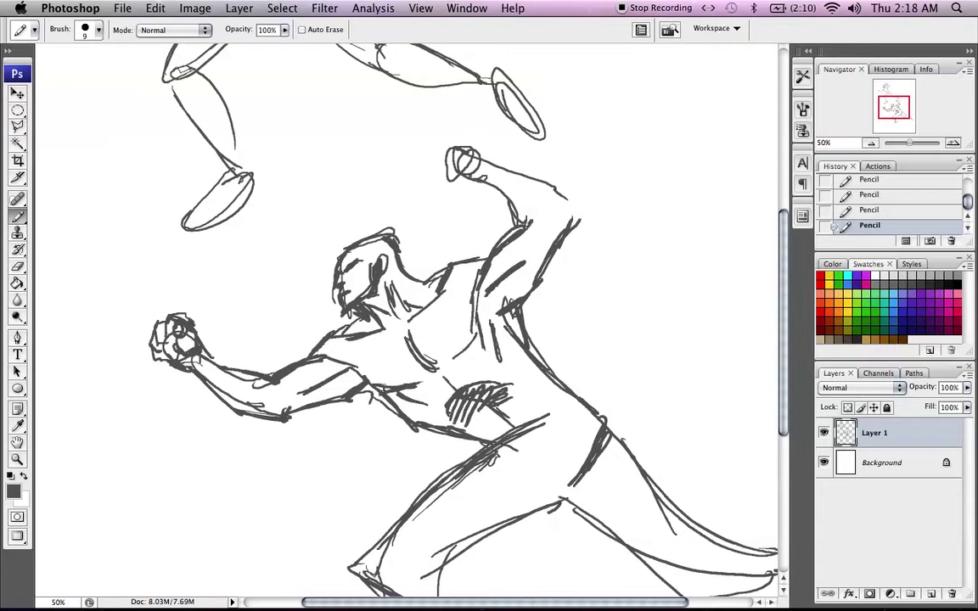
left_click_drag(515, 228, 548, 224)
mouse_move(481, 158)
left_mouse_down()
mouse_move(570, 201)
mouse_move(582, 222)
left_mouse_up()
mouse_move(468, 153)
left_mouse_down()
mouse_move(430, 140)
mouse_move(420, 159)
mouse_move(427, 167)
left_mouse_up()
mouse_move(437, 147)
left_mouse_down()
mouse_move(427, 166)
mouse_move(492, 178)
mouse_move(416, 173)
mouse_move(474, 181)
left_mouse_up()
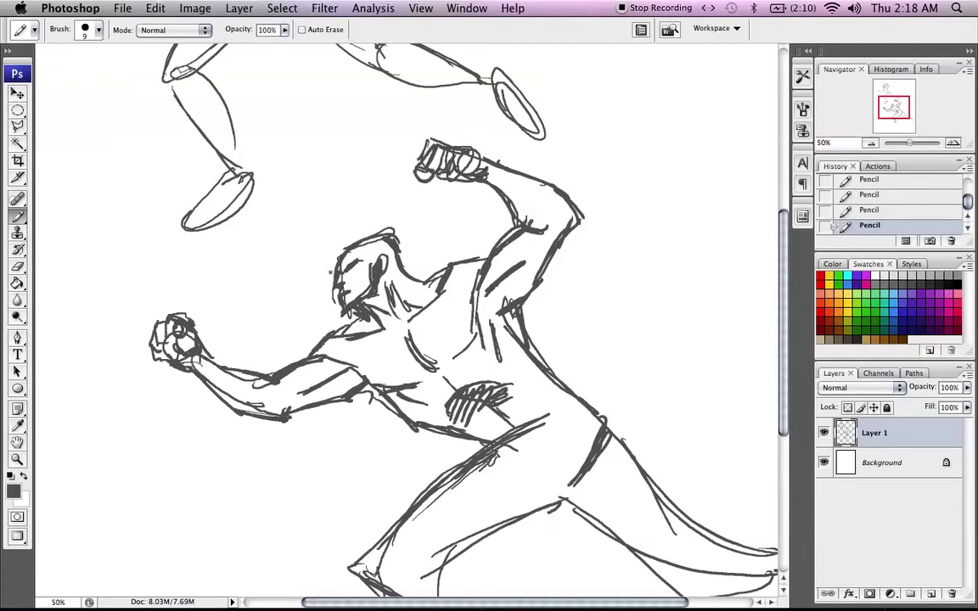
left_click_drag(335, 270, 354, 246)
- Add muscle strokes along the inside and underside of the large figure's front thigh
mouse_move(433, 504)
left_mouse_down()
mouse_move(416, 545)
mouse_move(493, 505)
left_mouse_up()
left_click_drag(464, 538, 548, 473)
left_click_drag(465, 535, 532, 490)
left_click_drag(493, 525, 569, 473)
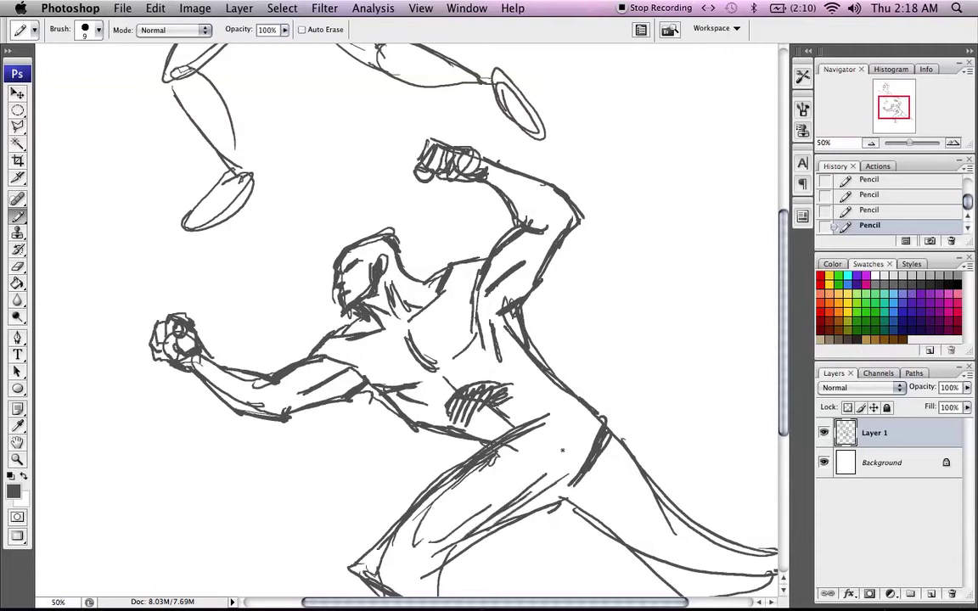
- Redraw the front leg's knee, shin and calf with a thicker lower leg reaching farther back
scroll(496, 365, "down", 5)
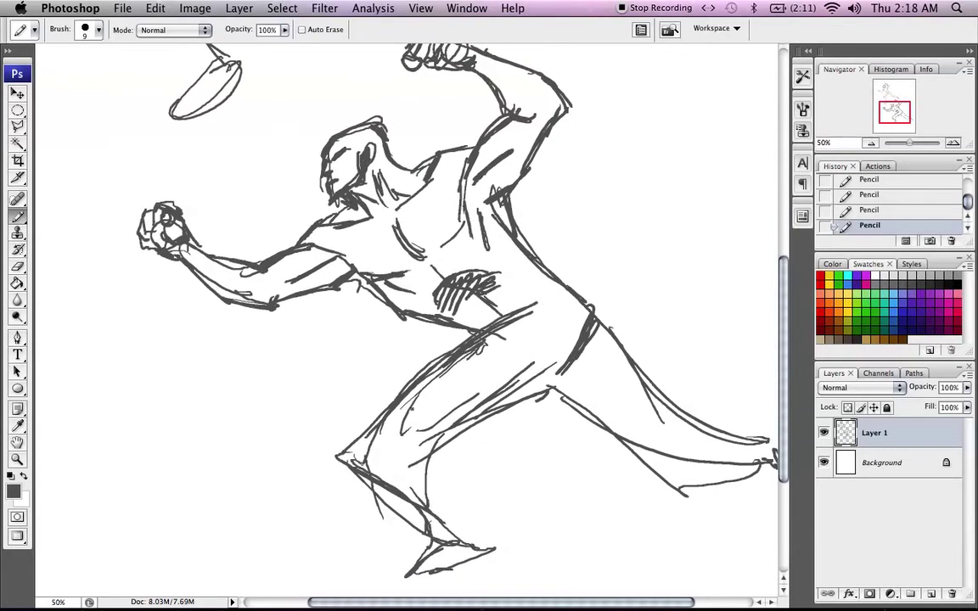
left_click_drag(365, 441, 437, 504)
mouse_move(373, 439)
left_mouse_down()
mouse_move(392, 437)
mouse_move(452, 479)
left_mouse_up()
left_click_drag(437, 451, 474, 513)
left_click_drag(367, 461, 478, 544)
left_click_drag(386, 408, 442, 470)
- Draw a new front foot with a pointed heel and downward toes at the end of the redrawn lower leg
scroll(509, 424, "down", 6)
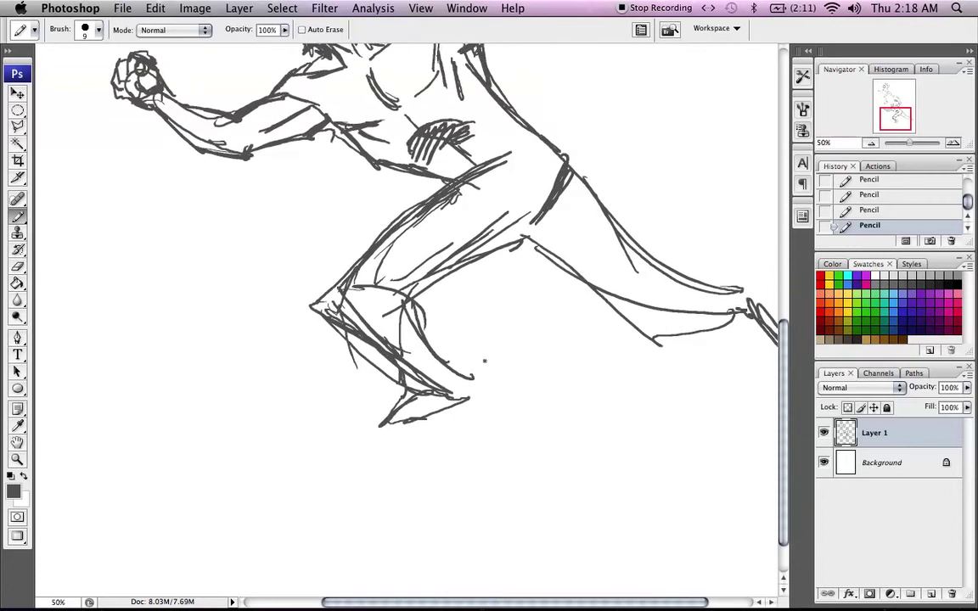
mouse_move(444, 391)
left_mouse_down()
mouse_move(415, 467)
mouse_move(472, 441)
left_mouse_up()
mouse_move(467, 446)
left_mouse_down()
mouse_move(496, 393)
mouse_move(469, 443)
left_mouse_up()
left_click_drag(464, 375, 500, 395)
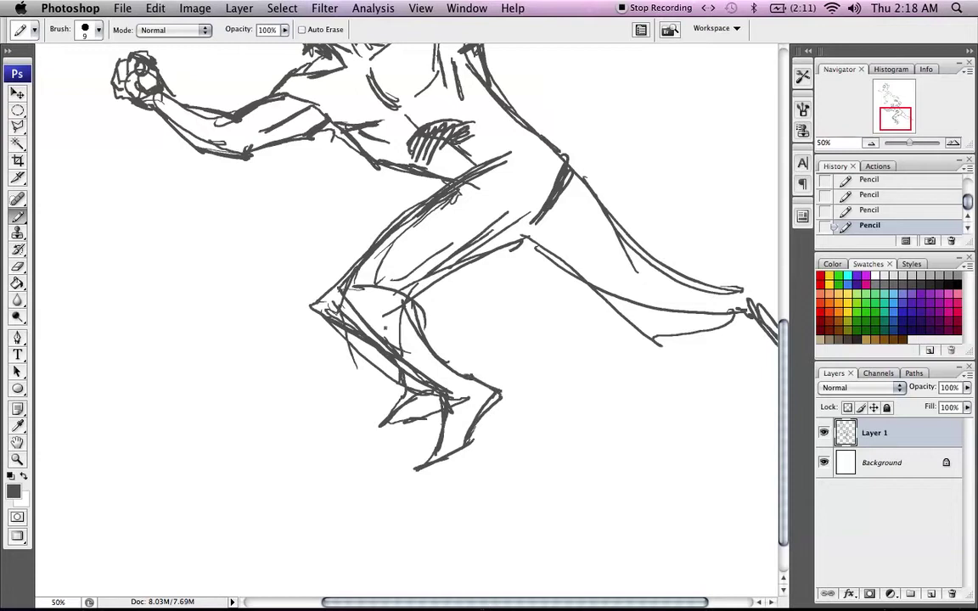
- Set the Eraser opacity to 100% and erase the old foot and stray lines around the front lower leg
left_click(17, 266)
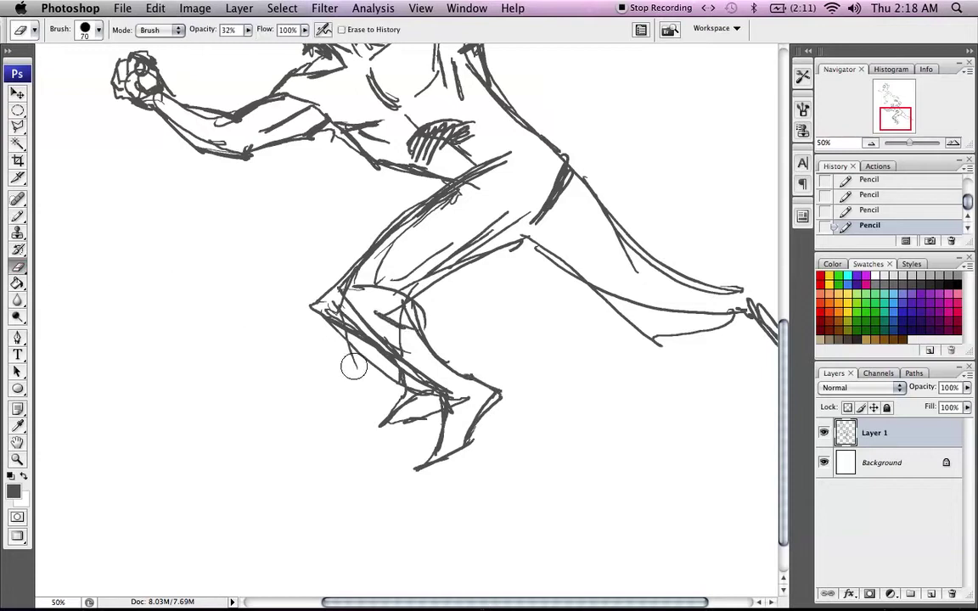
left_click_drag(354, 366, 327, 331)
left_click(249, 31)
left_click_drag(250, 44, 302, 44)
mouse_move(322, 305)
left_mouse_down()
mouse_move(349, 345)
mouse_move(425, 401)
mouse_move(383, 413)
mouse_move(381, 426)
left_mouse_up()
left_click_drag(405, 344, 388, 304)
key("space")
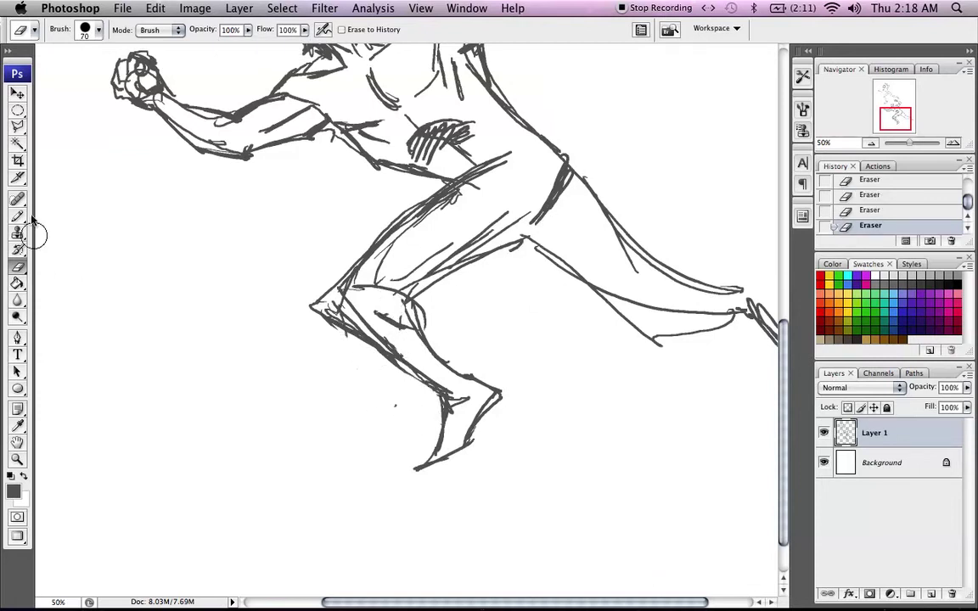
- With the Pencil tool, hatch a shadow across the top of the rear thigh and darken the thigh's underside
left_click(17, 215)
left_click_drag(397, 282, 312, 327)
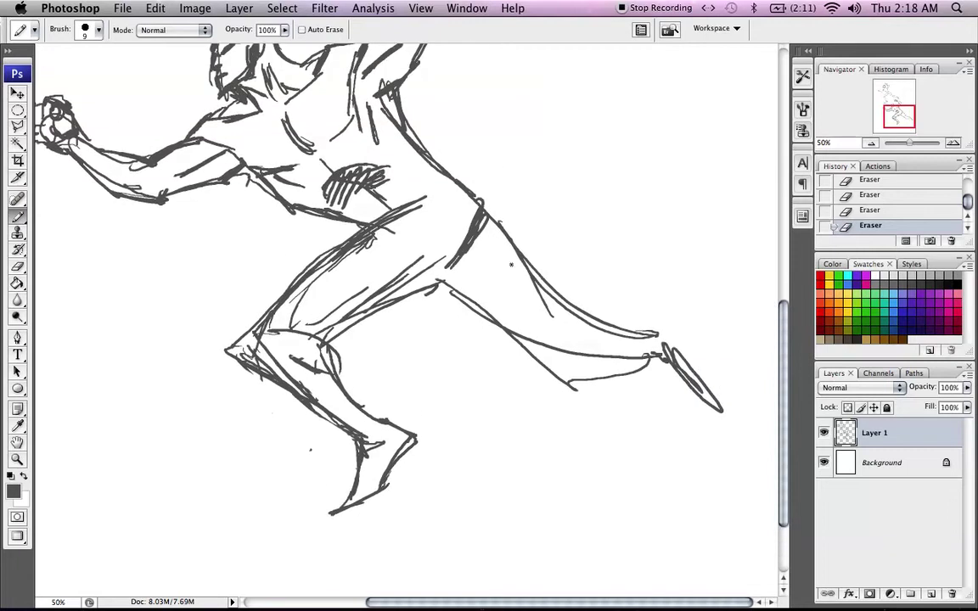
left_click_drag(471, 232, 491, 273)
mouse_move(480, 206)
left_mouse_down()
mouse_move(449, 272)
mouse_move(462, 305)
mouse_move(526, 356)
mouse_move(483, 255)
mouse_move(507, 289)
left_mouse_up()
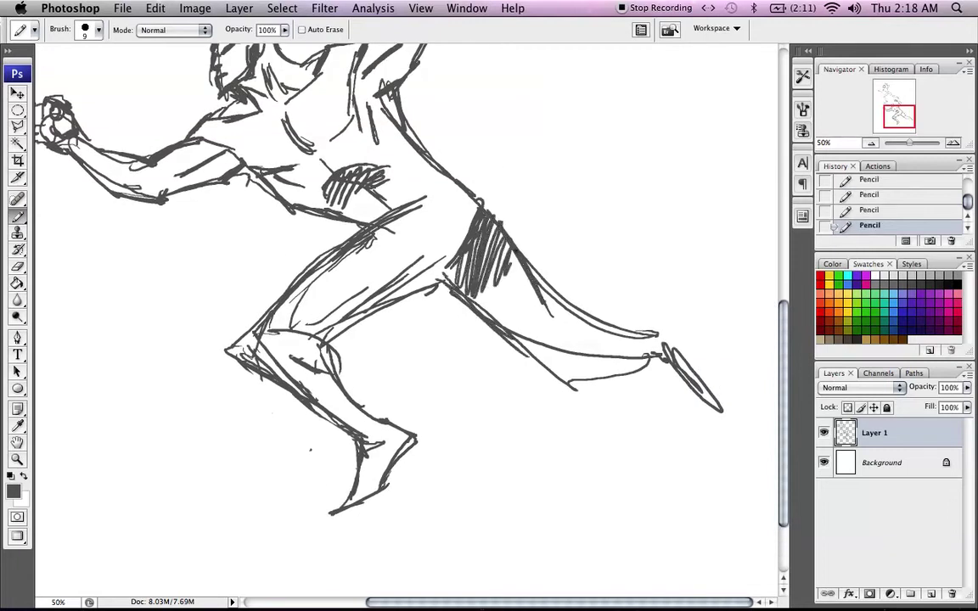
- Redraw the larger figure's rear lower leg angled upward from the knee, ending in a raised foot with toes pointing down
mouse_move(543, 357)
left_mouse_down()
mouse_move(547, 320)
mouse_move(646, 297)
left_mouse_up()
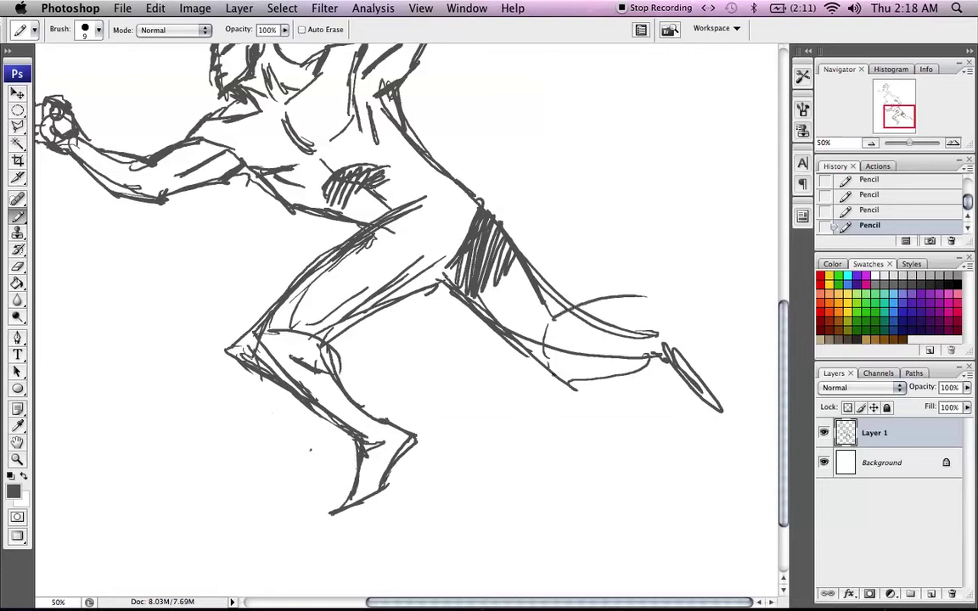
left_click_drag(556, 375, 684, 320)
left_click_drag(545, 318, 619, 296)
mouse_move(567, 310)
left_mouse_down()
mouse_move(618, 295)
mouse_move(691, 282)
mouse_move(699, 242)
mouse_move(696, 274)
mouse_move(719, 252)
mouse_move(762, 335)
mouse_move(723, 315)
mouse_move(761, 360)
left_mouse_up()
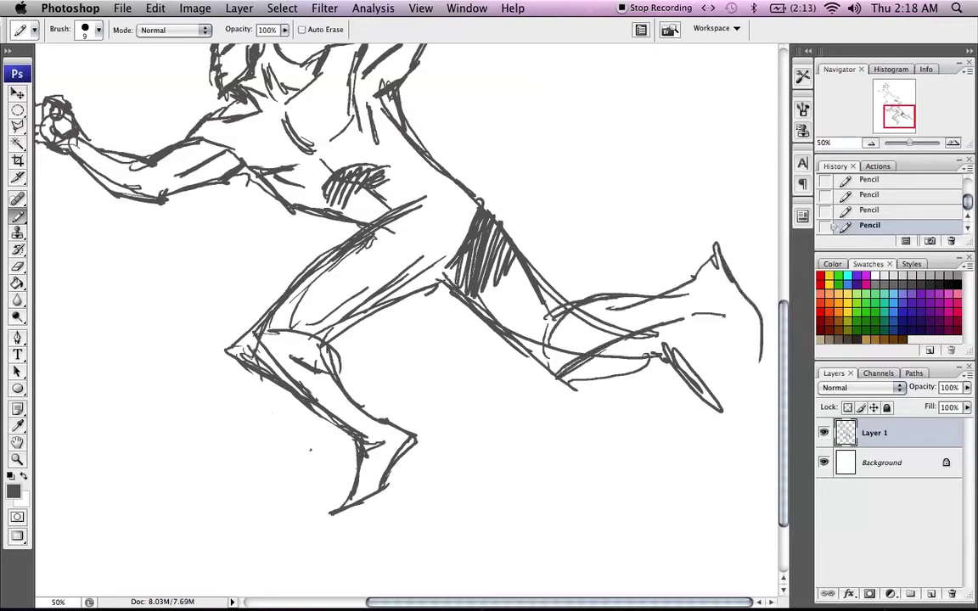
left_click_drag(691, 315, 760, 360)
- Erase the old rear shin and foot and the stray lines around the redrawn rear knee
left_click(18, 266)
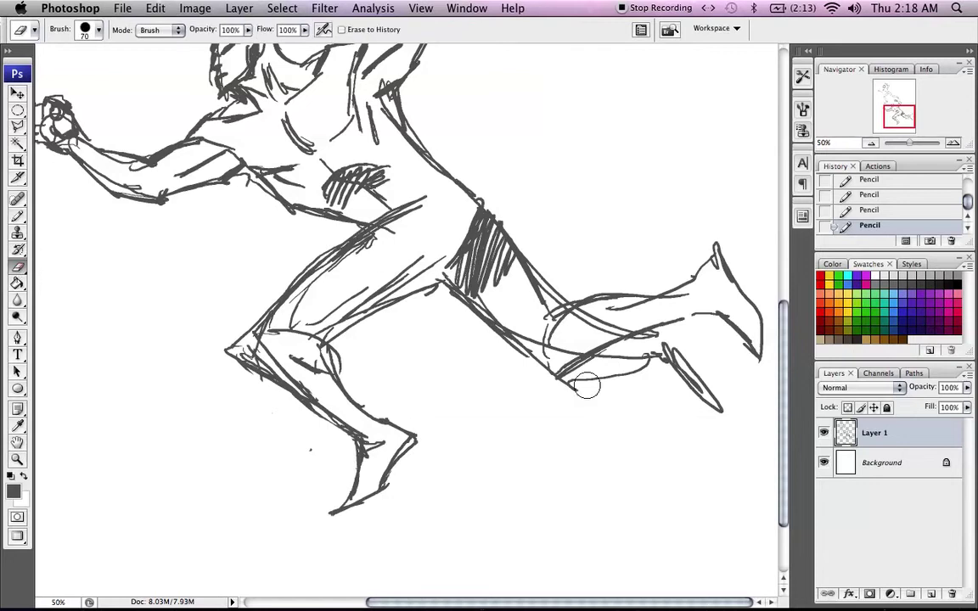
mouse_move(585, 384)
left_mouse_down()
mouse_move(633, 362)
mouse_move(641, 397)
mouse_move(703, 401)
mouse_move(562, 332)
mouse_move(562, 343)
mouse_move(617, 325)
left_mouse_up()
mouse_move(531, 308)
left_mouse_down()
mouse_move(524, 327)
mouse_move(531, 286)
left_mouse_up()
- With the Pencil tool, add shadow strokes to the rear calf, the raised arm's shoulder and armpit, and the front arm's underside
left_click(19, 217)
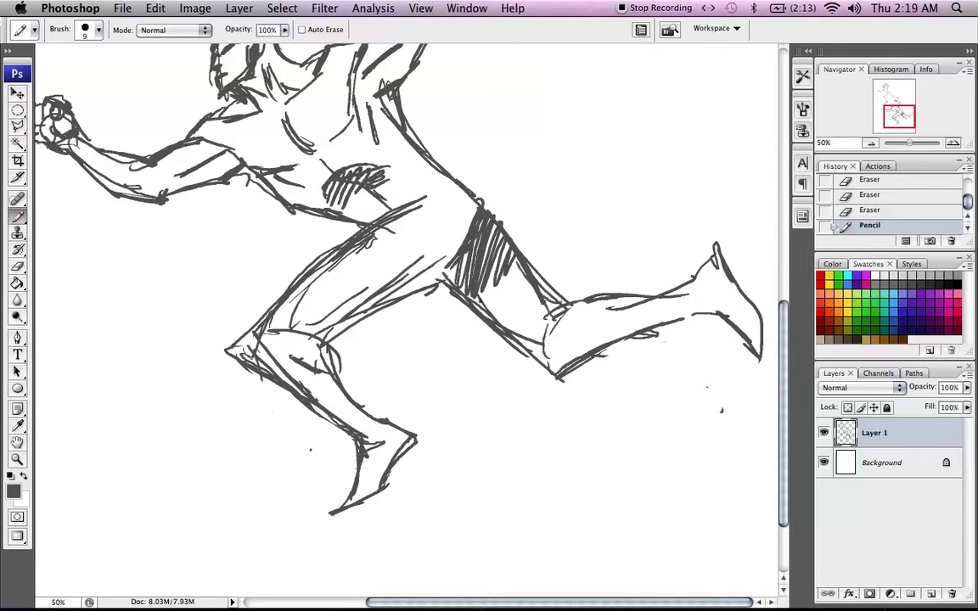
mouse_move(511, 334)
left_mouse_down()
mouse_move(549, 355)
mouse_move(635, 314)
mouse_move(692, 319)
left_mouse_up()
left_click_drag(555, 162, 601, 296)
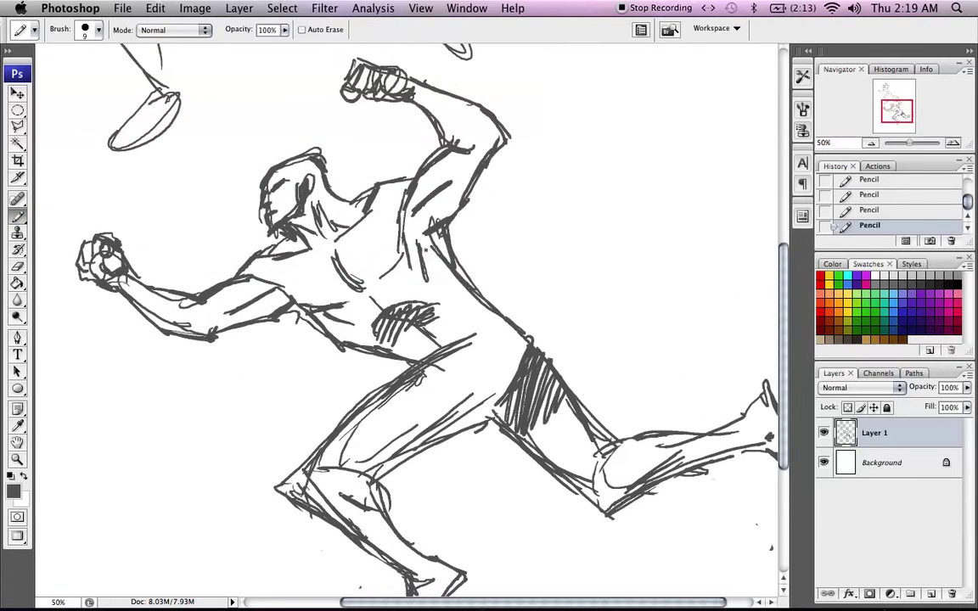
mouse_move(419, 178)
left_mouse_down()
mouse_move(397, 242)
mouse_move(406, 240)
left_mouse_up()
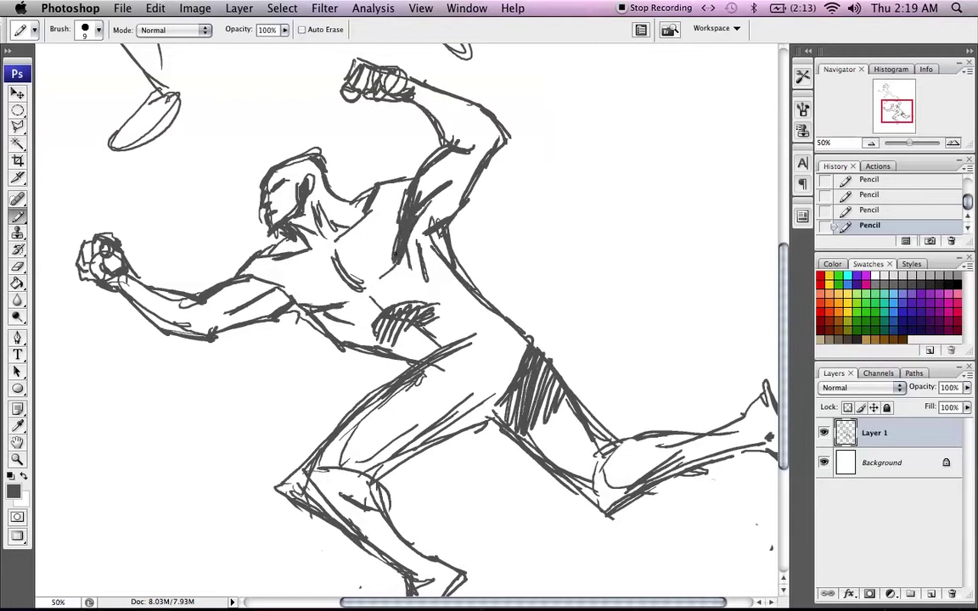
left_click_drag(294, 310, 231, 334)
- On the smaller upper figure, darken the front thigh's underside and the line of the lower back with the Pencil tool
key("z")
left_click(465, 264, "alt")
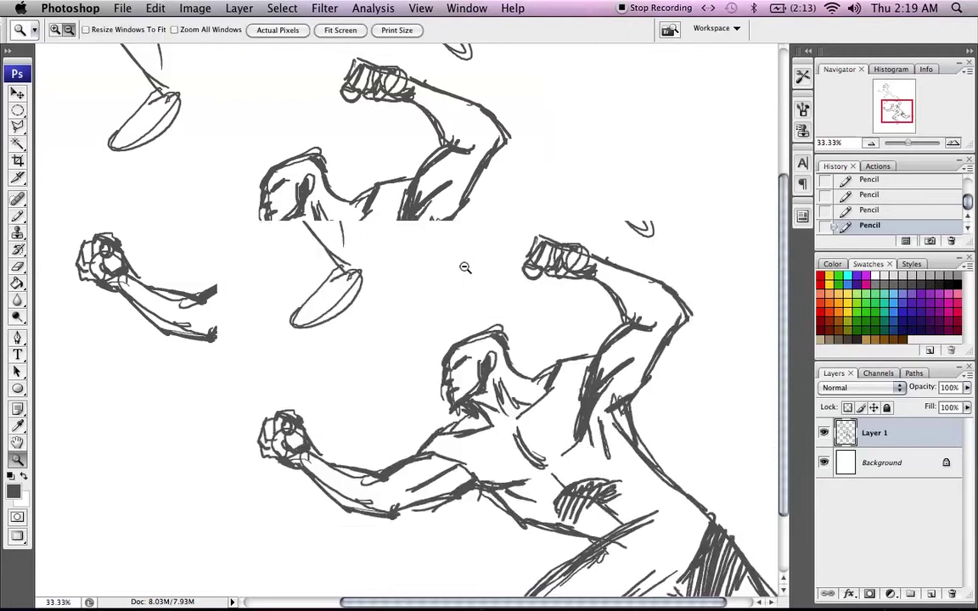
left_click(465, 265, "alt")
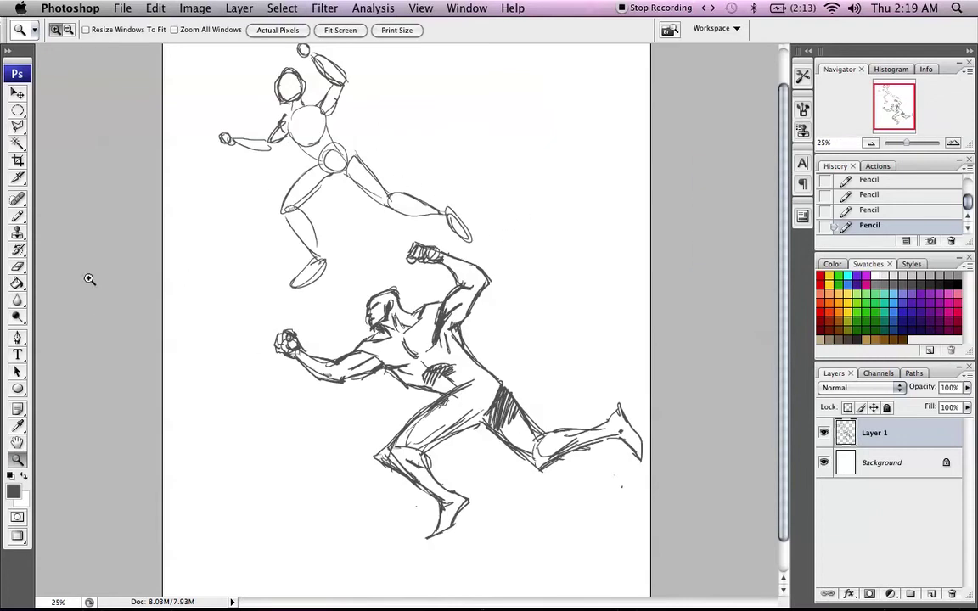
left_click(18, 215)
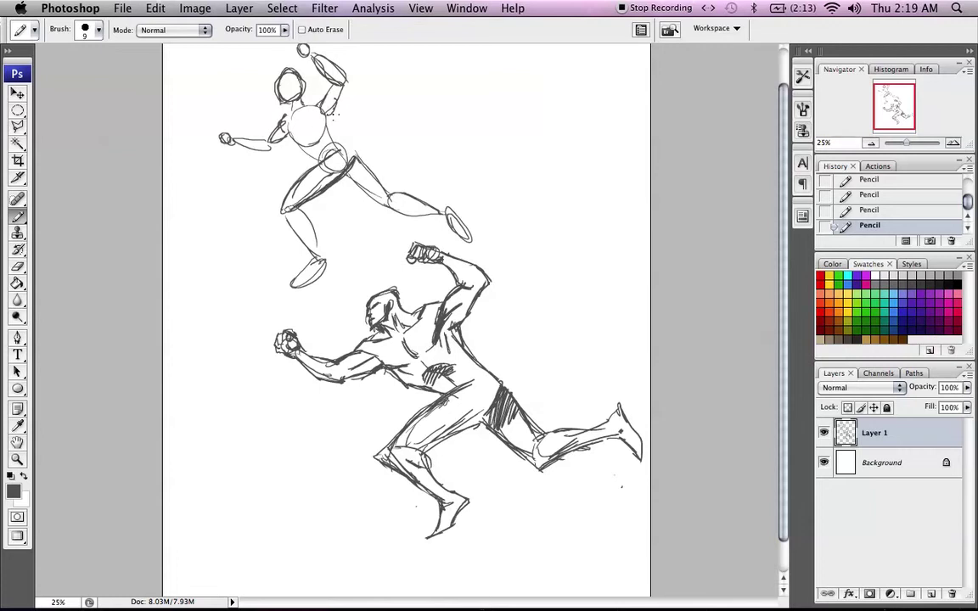
- Define the upper figure's torso and upper arms with chest, shoulder, abdominal and waist contours over the basic shapes
key("z")
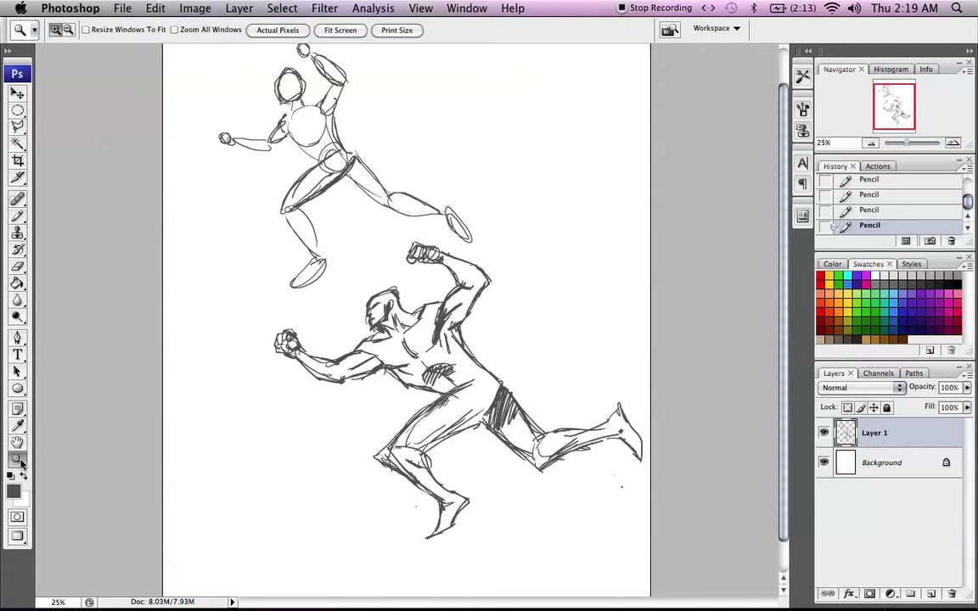
left_click(293, 116)
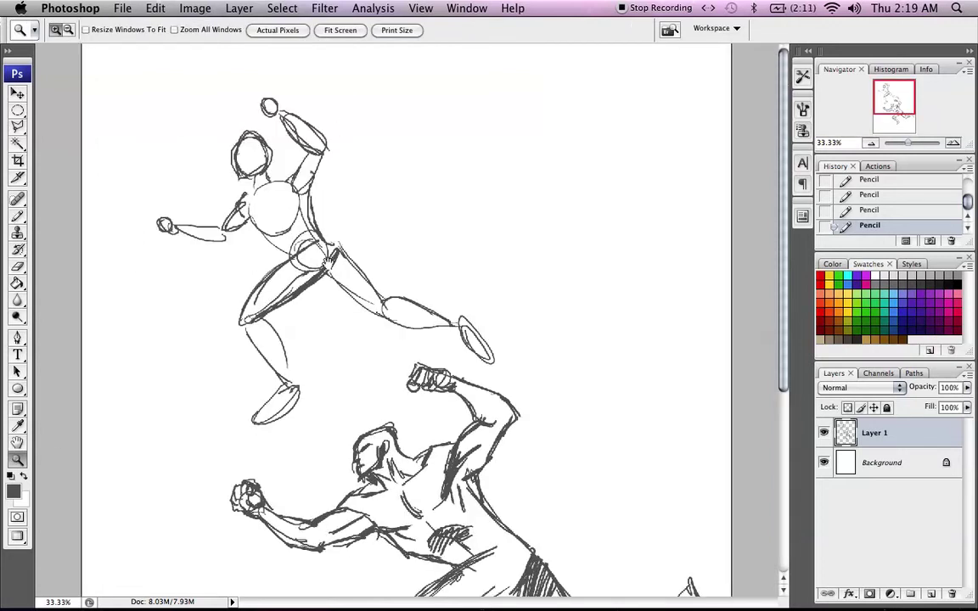
left_click(288, 204)
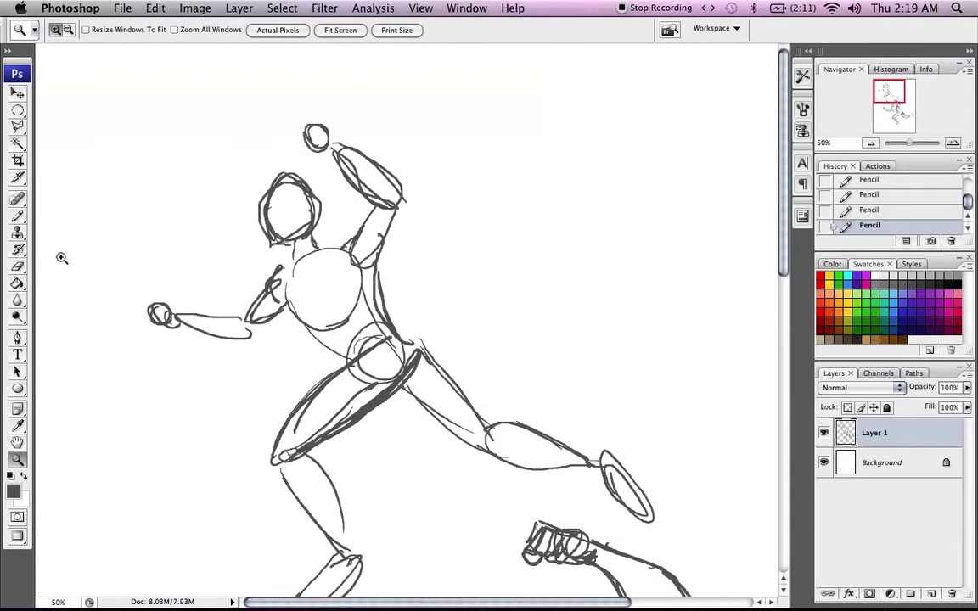
left_click(19, 216)
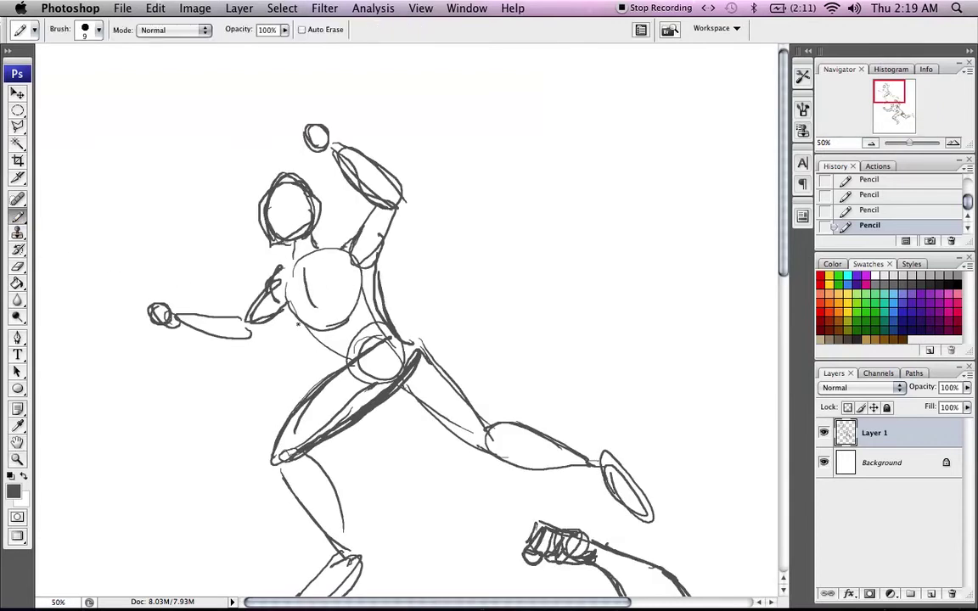
mouse_move(305, 311)
left_mouse_down()
mouse_move(343, 290)
mouse_move(355, 245)
left_mouse_up()
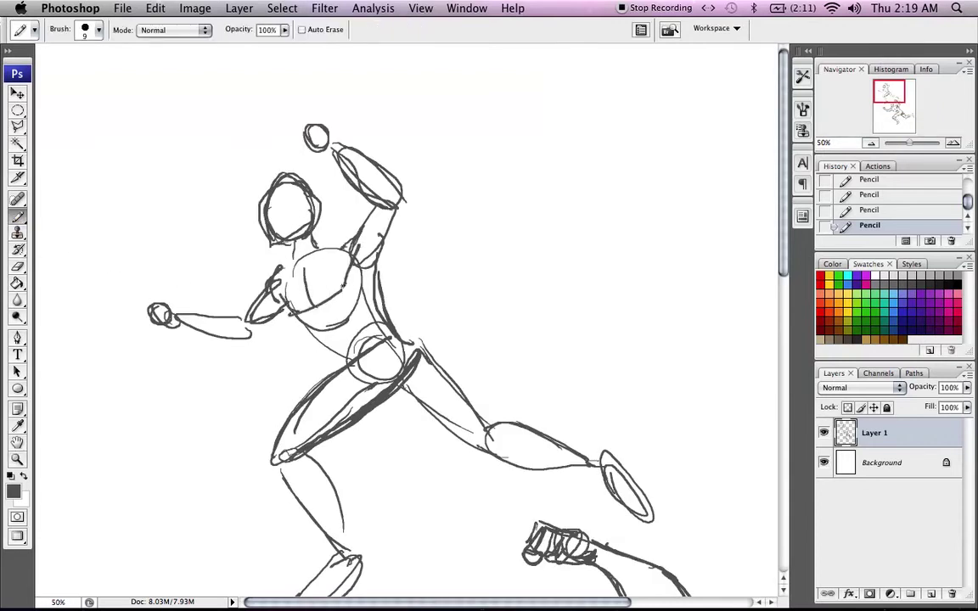
left_click_drag(343, 289, 354, 242)
mouse_move(300, 267)
left_mouse_down()
mouse_move(347, 249)
mouse_move(350, 230)
mouse_move(354, 254)
mouse_move(360, 221)
mouse_move(361, 259)
mouse_move(391, 221)
left_mouse_up()
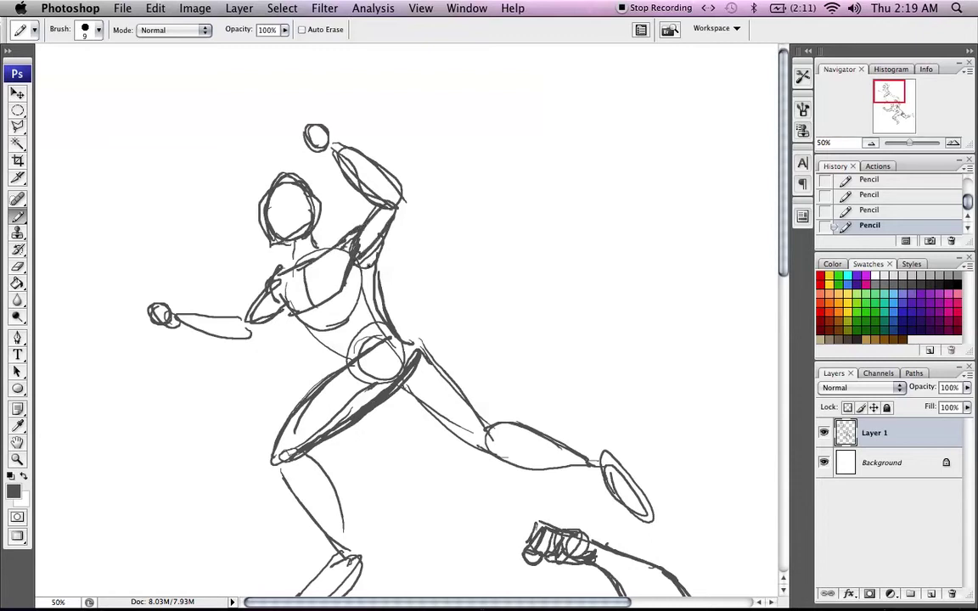
left_click_drag(376, 264, 400, 218)
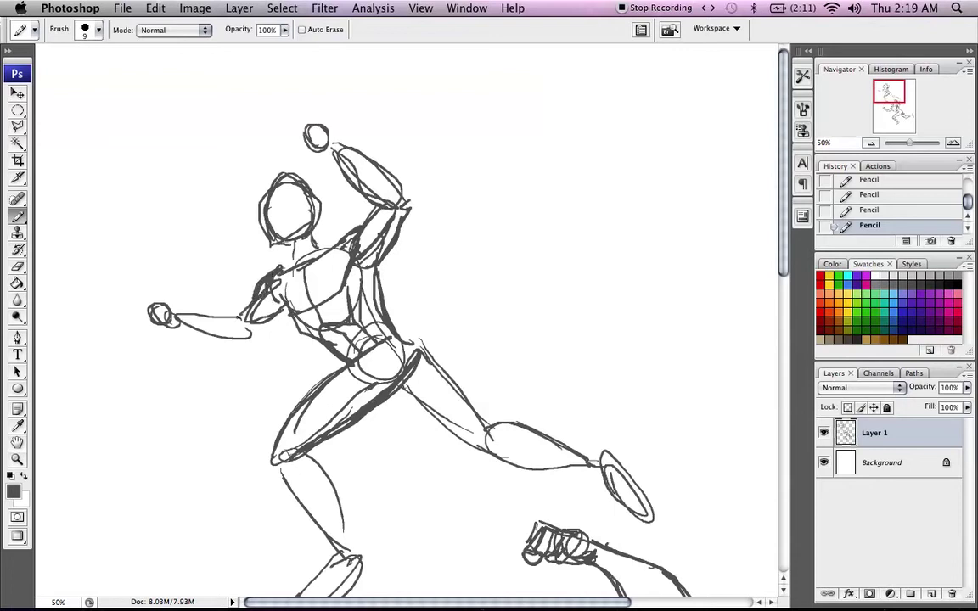
- Firm up the upper figure's forearms and elbows, block in both fists, and add neck lines and a curved guideline across the face
left_click_drag(236, 334, 285, 310)
mouse_move(174, 315)
left_mouse_down()
mouse_move(238, 323)
mouse_move(241, 344)
left_mouse_up()
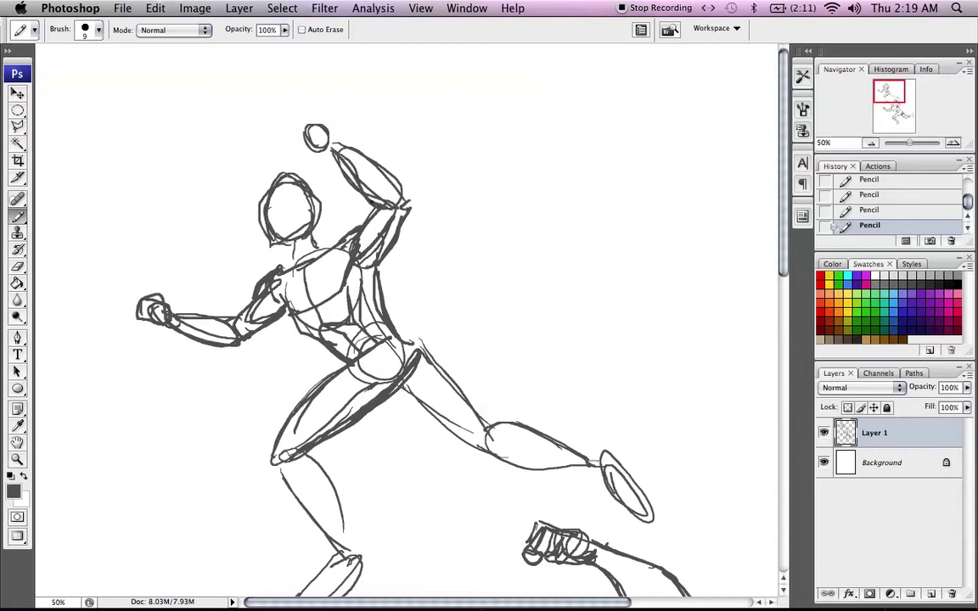
left_click_drag(359, 160, 410, 207)
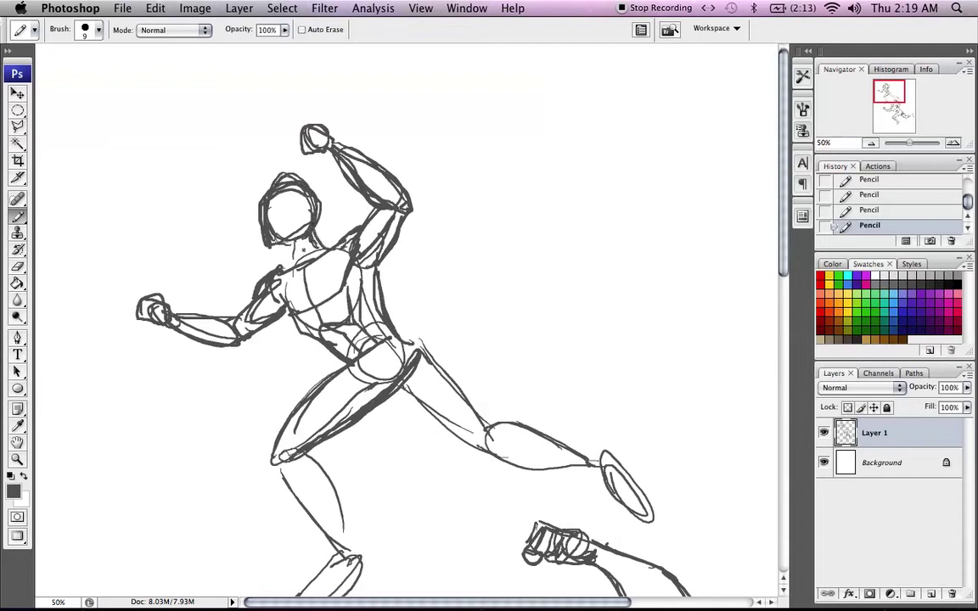
left_click_drag(263, 219, 312, 204)
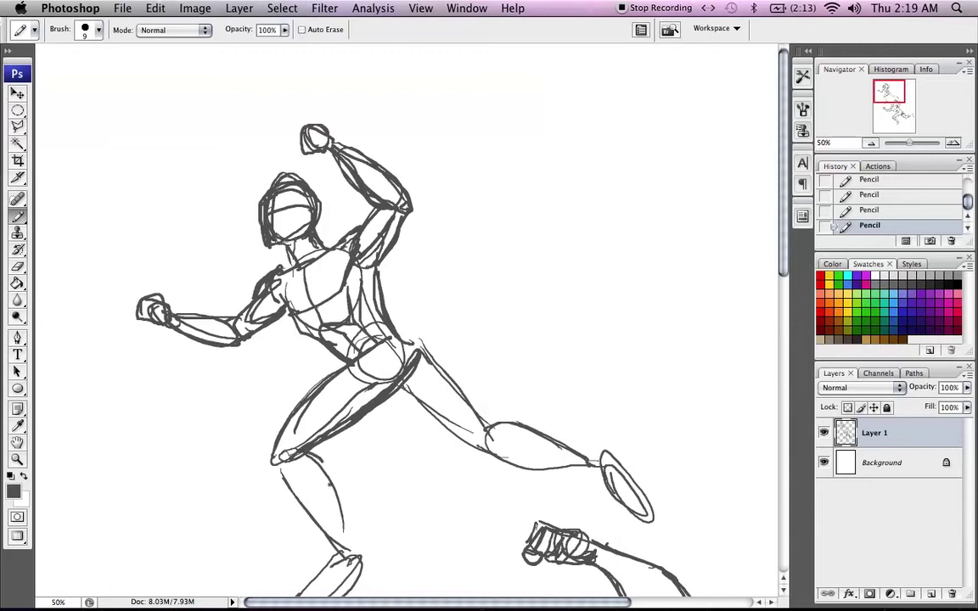
- Draw the upper figure's front knee, shin and calf with heavier lines and reshape the front foot with a pointed heel
left_click_drag(325, 468, 342, 522)
left_click_drag(273, 465, 347, 551)
left_click_drag(287, 449, 328, 490)
left_click_drag(392, 462, 372, 303)
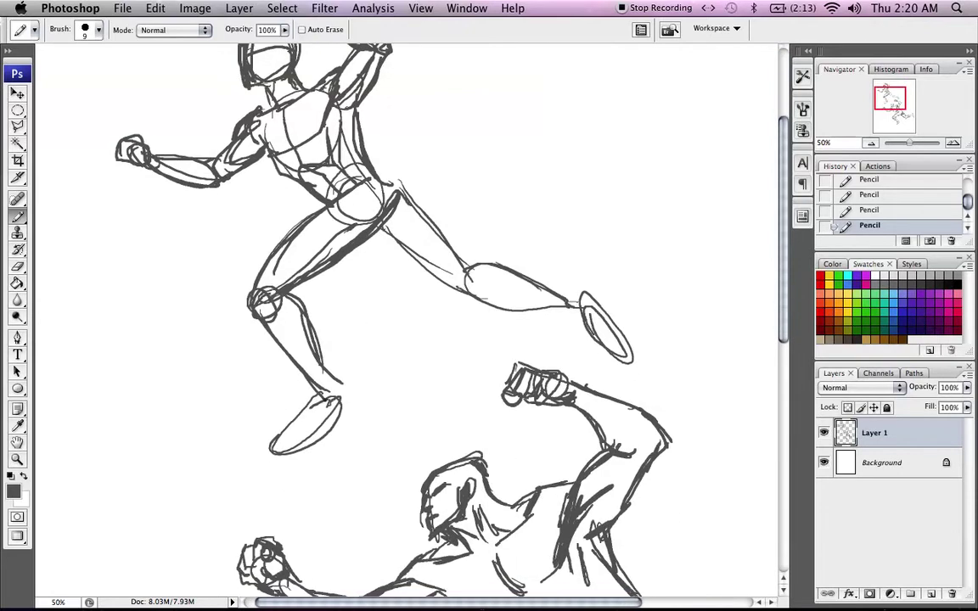
left_click_drag(317, 387, 275, 451)
mouse_move(280, 452)
left_mouse_down()
mouse_move(334, 434)
mouse_move(364, 406)
left_mouse_up()
left_click_drag(340, 383, 363, 406)
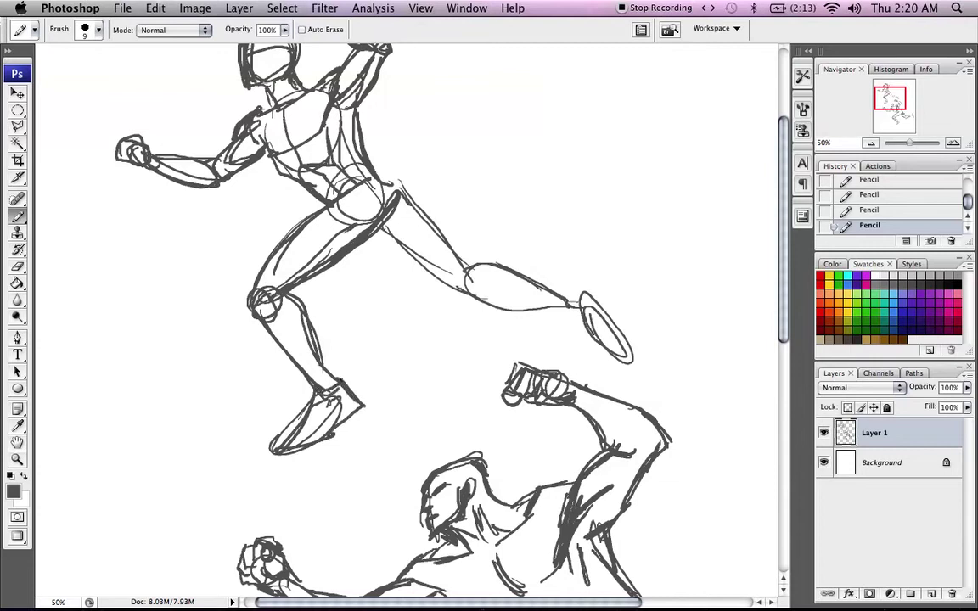
- Outline the upper figure's rear thigh and calf with heavier lines and reshape the rear foot with a defined heel and sole
mouse_move(353, 170)
left_mouse_down()
mouse_move(462, 291)
mouse_move(556, 293)
left_mouse_up()
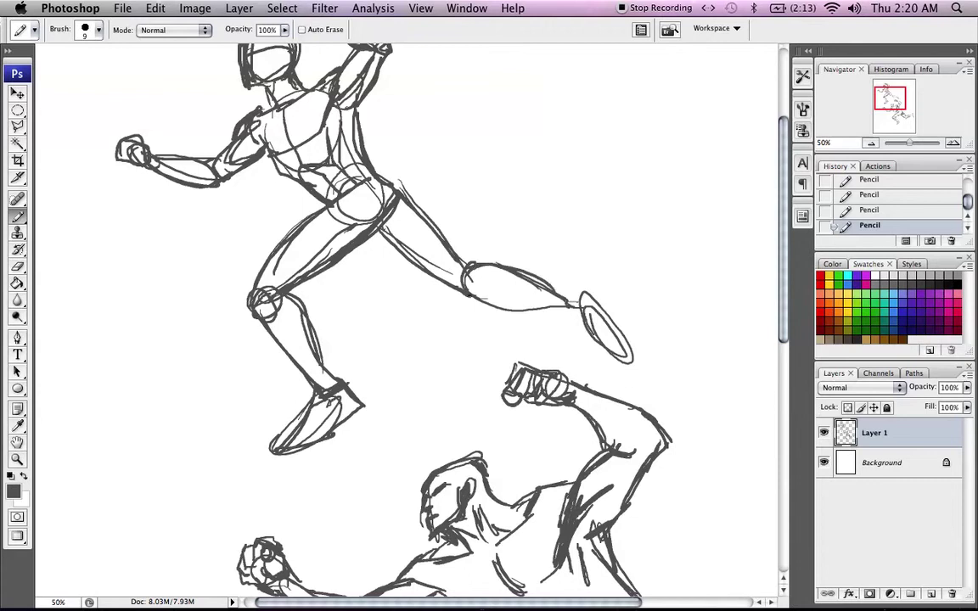
mouse_move(469, 294)
left_mouse_down()
mouse_move(511, 308)
mouse_move(591, 296)
left_mouse_up()
mouse_move(557, 295)
left_mouse_down()
mouse_move(593, 290)
mouse_move(633, 351)
left_mouse_up()
left_click_drag(566, 315, 630, 360)
left_click_drag(596, 296, 633, 358)
- Hand-letter "A" beside the upper figure and "B" beside the lower figure with the Pencil tool
key("z")
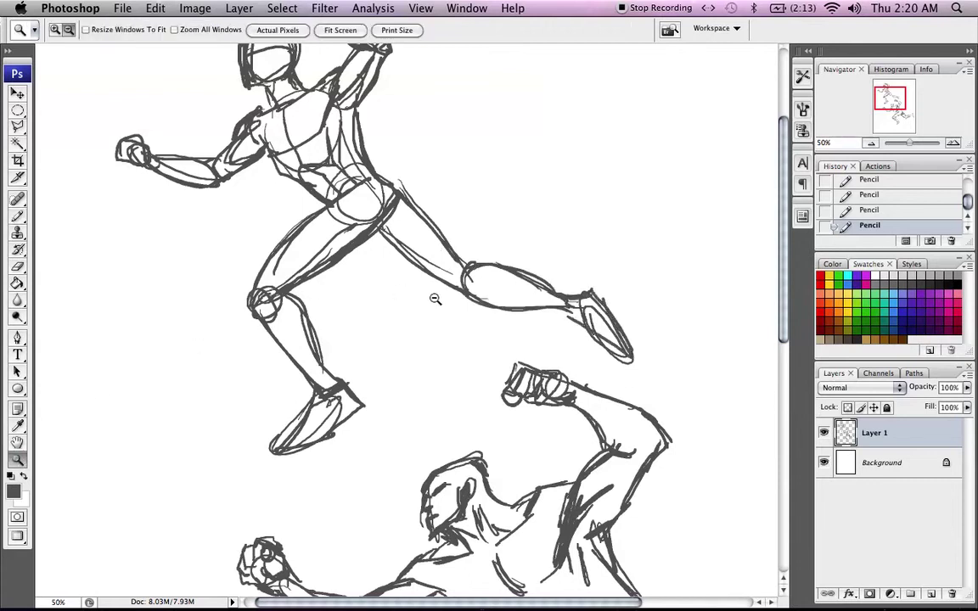
left_click(440, 297, "alt")
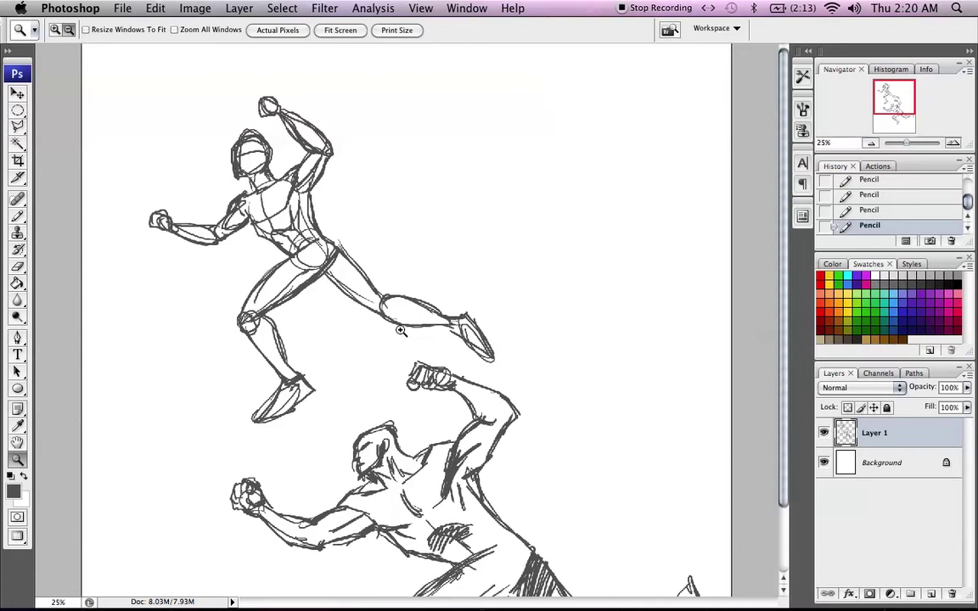
left_click(356, 304, "alt")
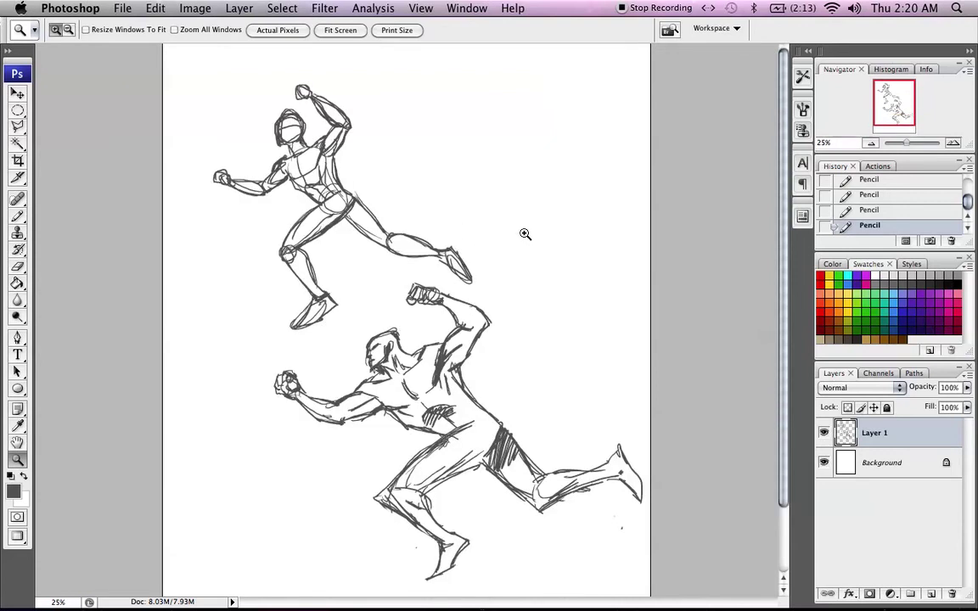
key("t")
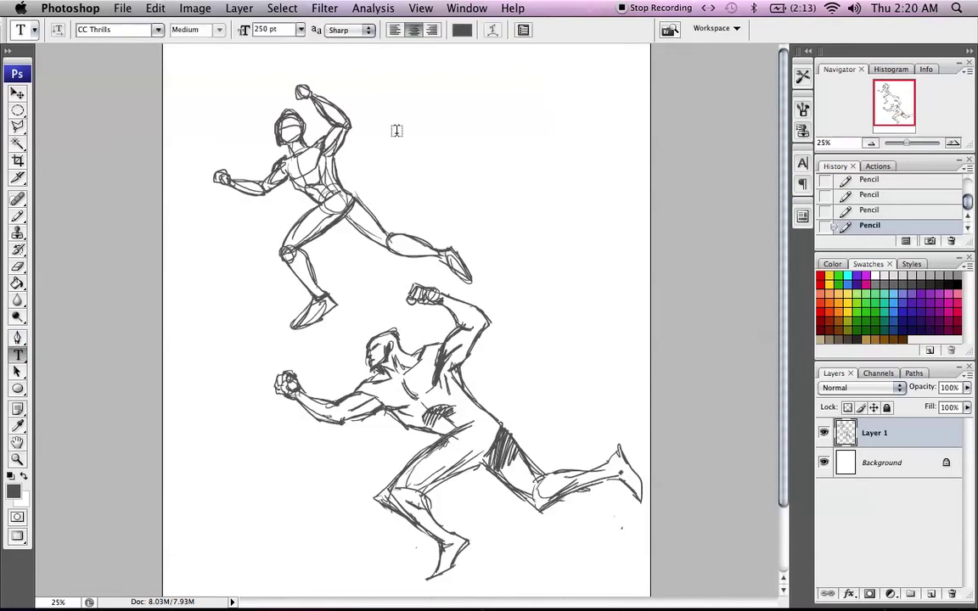
left_click(17, 211)
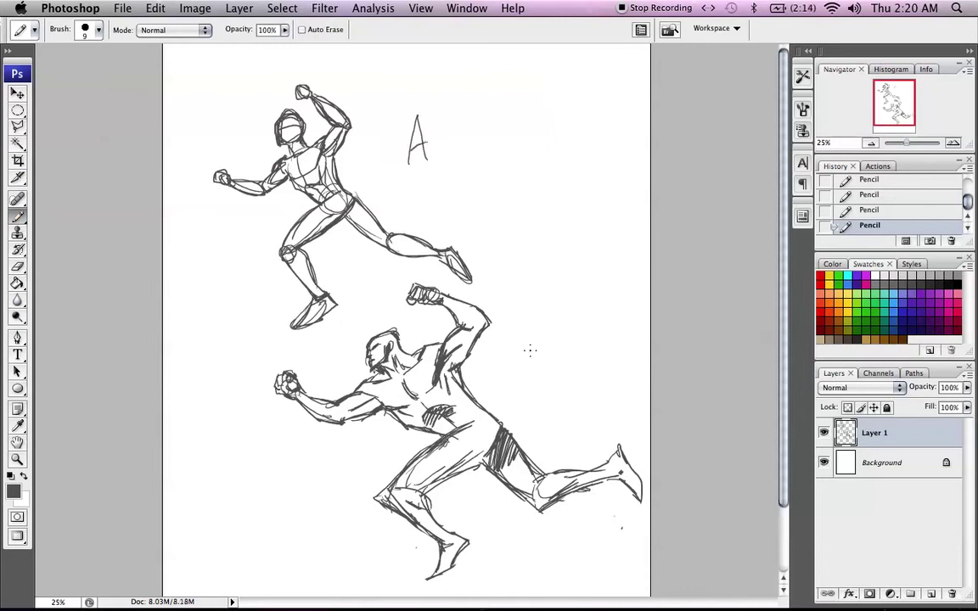
left_click_drag(524, 339, 531, 374)
- Add a new layer in Multiply blending mode and choose a lighter medium gray as the foreground color
left_click(932, 593)
left_click(860, 387)
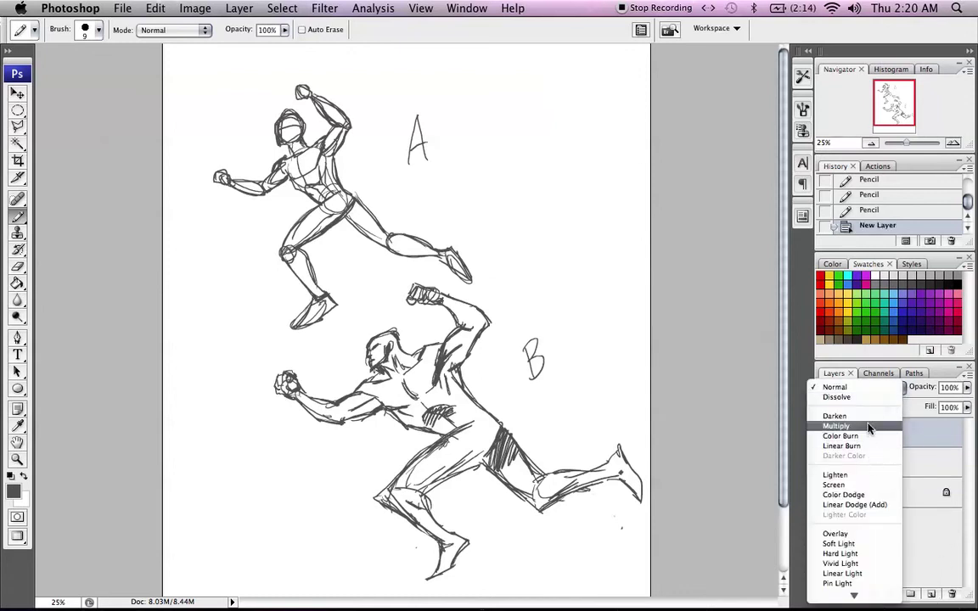
left_click(849, 426)
left_click(13, 489)
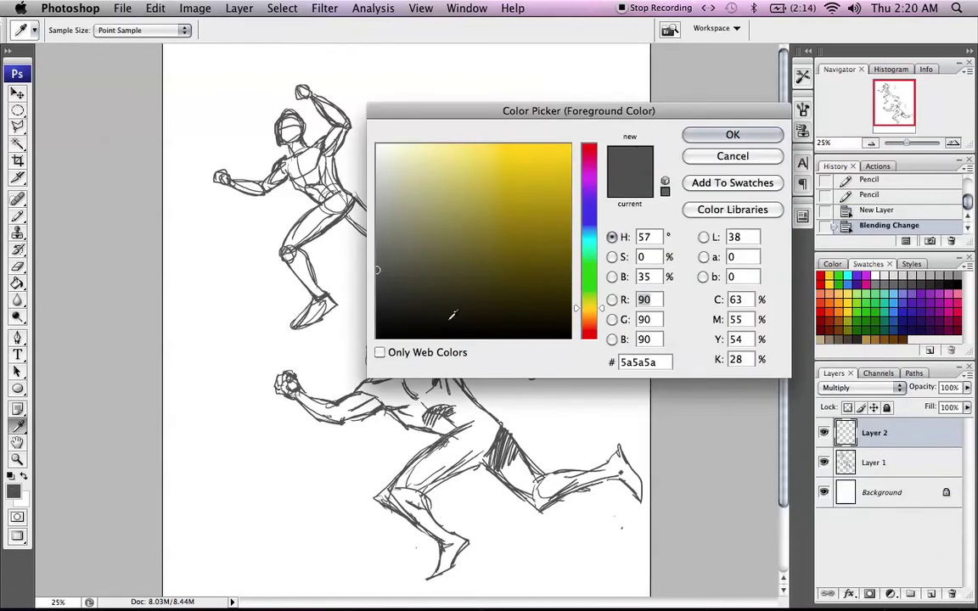
left_click(340, 207)
left_click(739, 133)
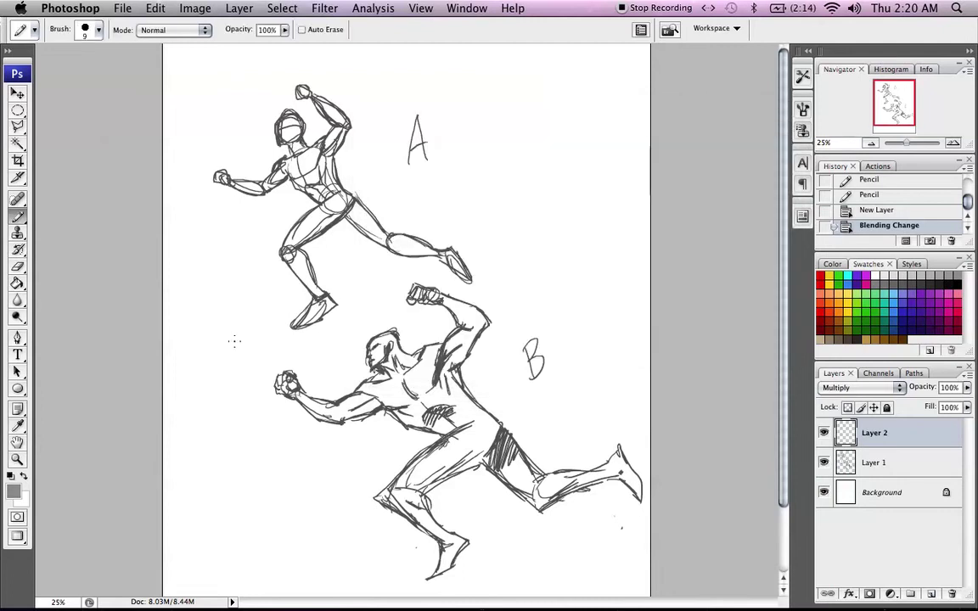
- Shade figure B's face, neck, forward arm and fist with gray strokes, using the Pencil tool at brush size 30
left_click(17, 459)
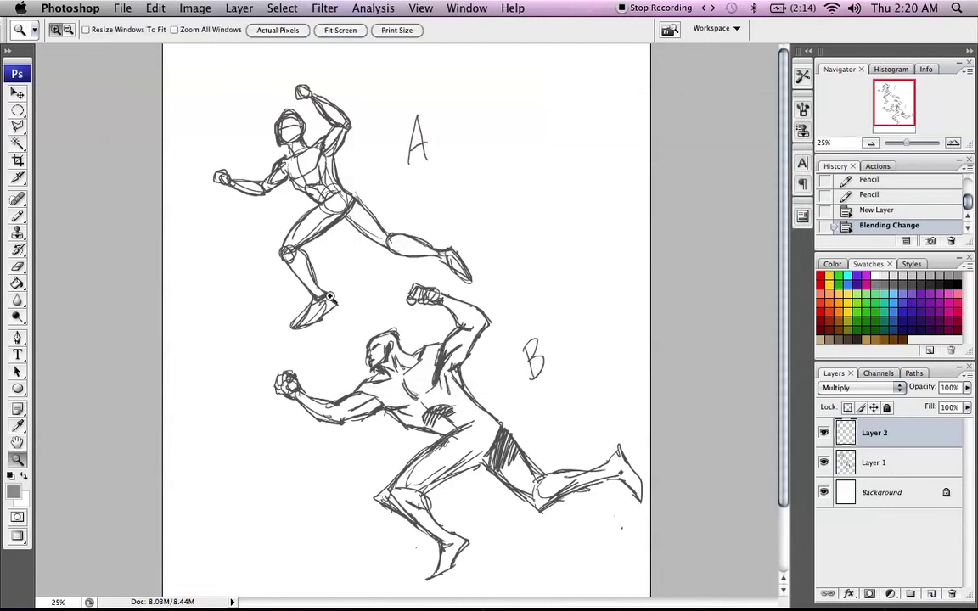
left_click(404, 329)
left_click(404, 334)
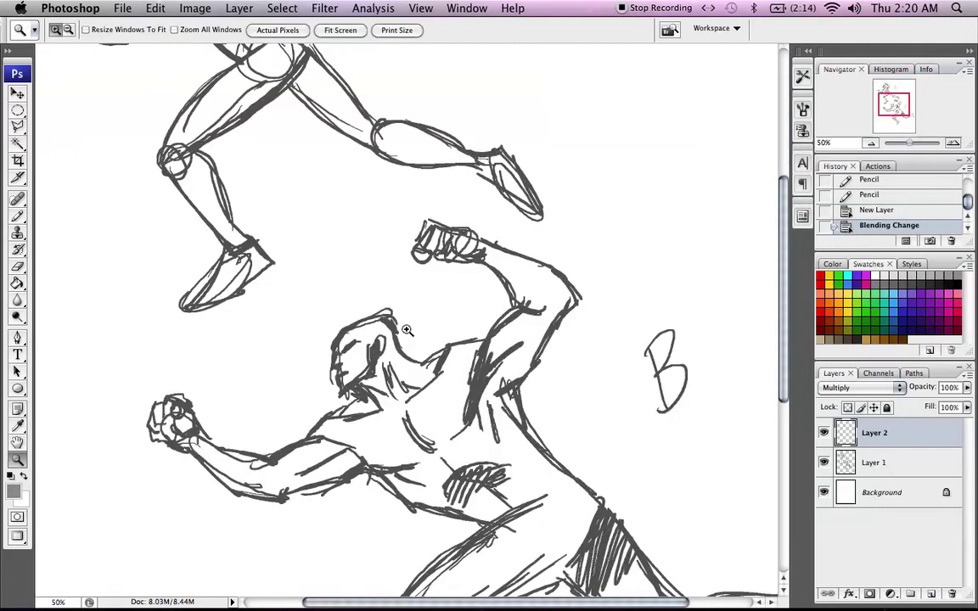
left_click(17, 216)
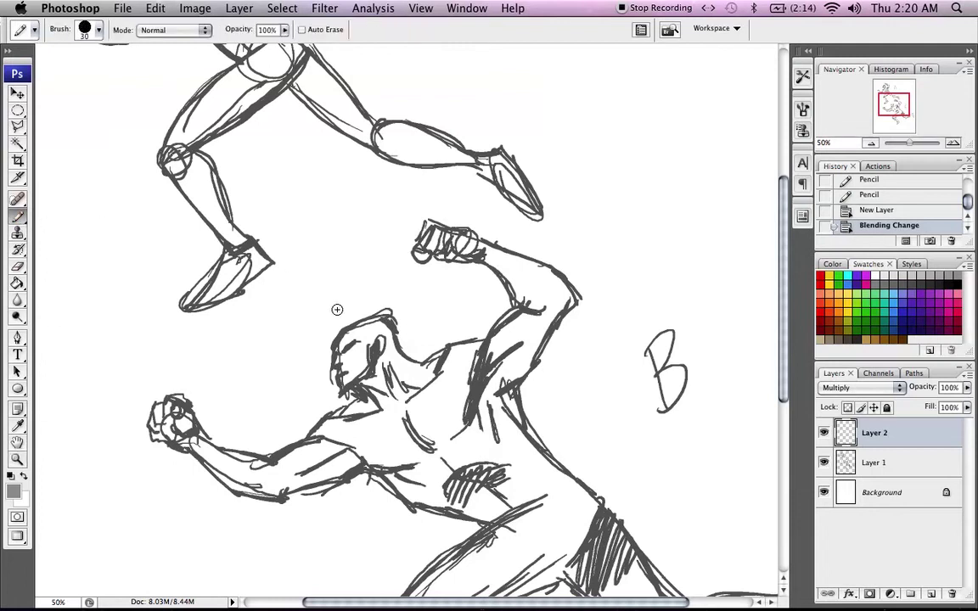
mouse_move(343, 388)
left_mouse_down()
mouse_move(379, 334)
mouse_move(366, 373)
mouse_move(391, 379)
mouse_move(383, 365)
mouse_move(391, 360)
mouse_move(386, 390)
left_mouse_up()
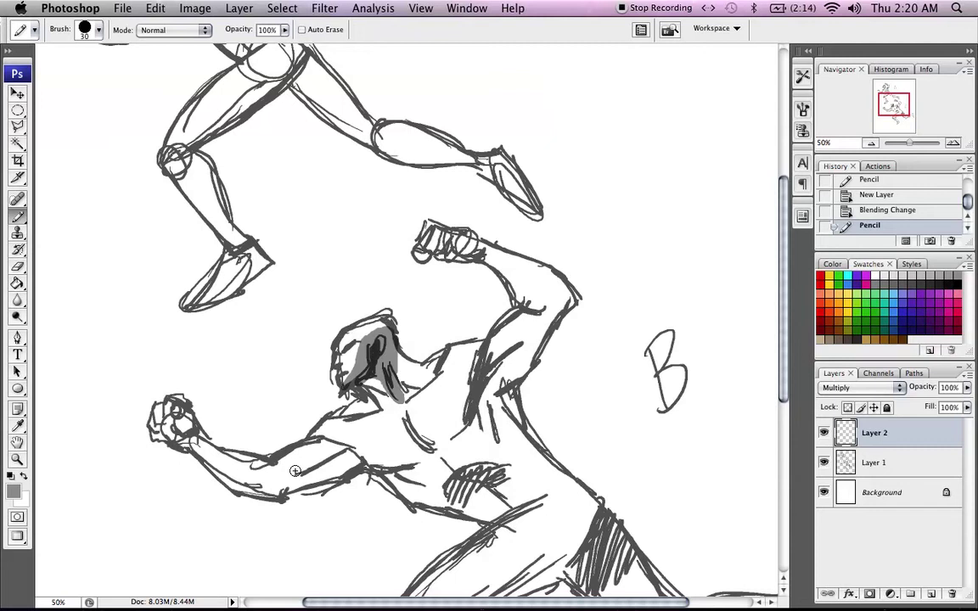
left_click_drag(294, 475, 329, 460)
left_click_drag(287, 498, 352, 458)
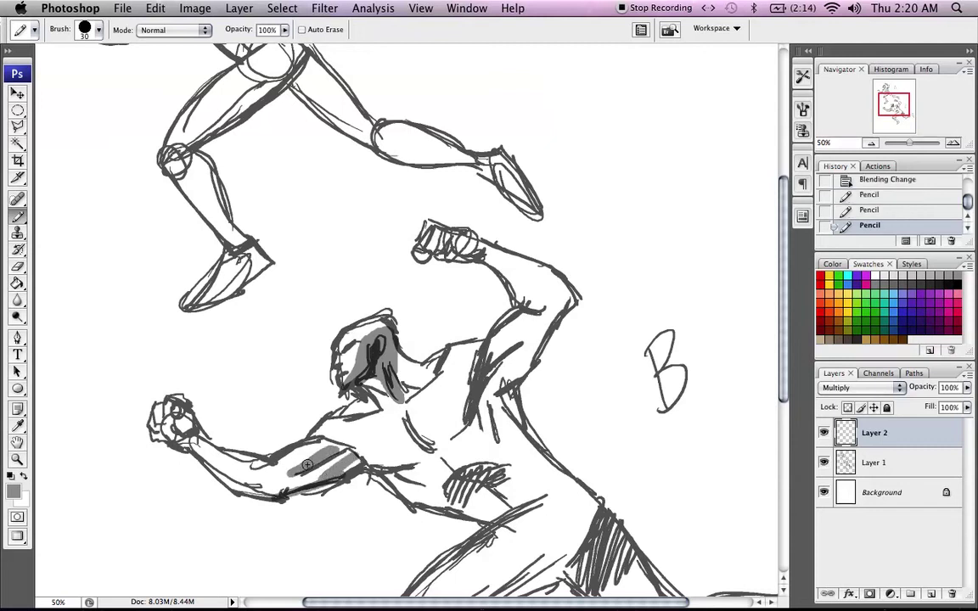
mouse_move(174, 440)
left_mouse_down()
mouse_move(248, 489)
mouse_move(200, 459)
mouse_move(277, 492)
left_mouse_up()
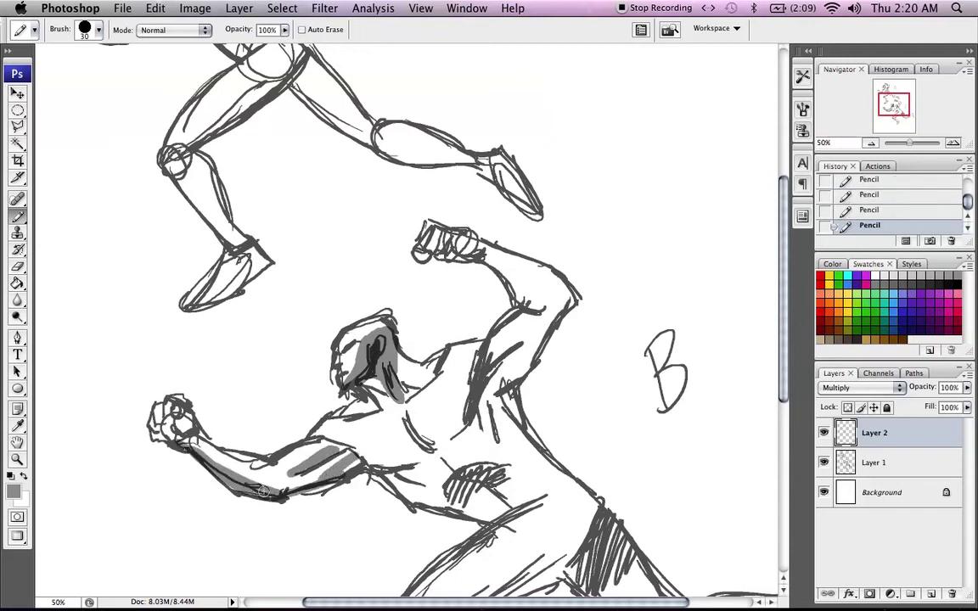
left_click_drag(165, 422, 176, 422)
- Add gray shading beneath figure B's chest, along the neck and shoulder, and down the raised arm
mouse_move(354, 438)
left_mouse_down()
mouse_move(396, 444)
mouse_move(387, 463)
mouse_move(416, 448)
mouse_move(419, 462)
mouse_move(470, 419)
mouse_move(480, 376)
left_mouse_up()
left_click_drag(395, 372, 423, 386)
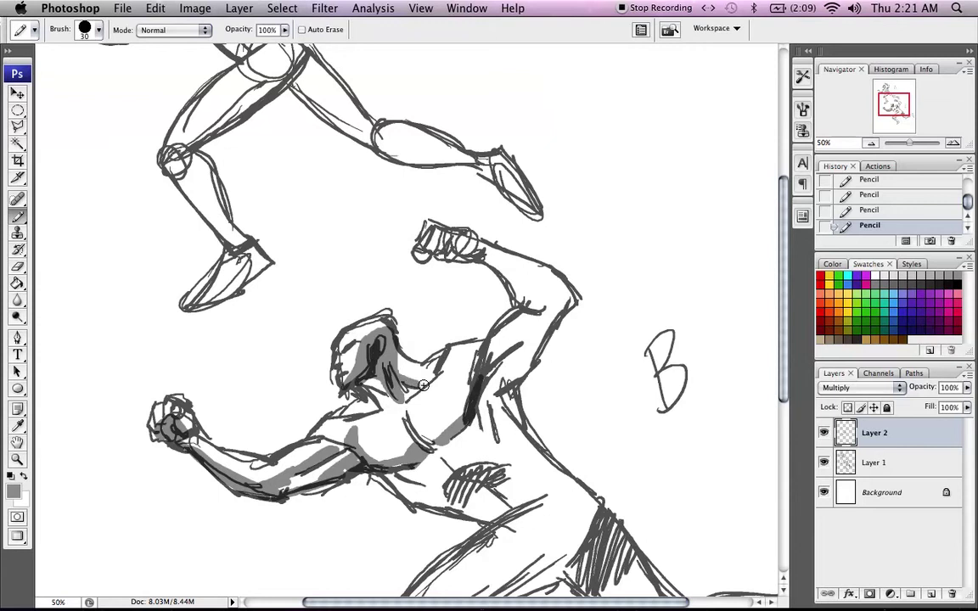
mouse_move(486, 362)
left_mouse_down()
mouse_move(454, 371)
mouse_move(528, 323)
mouse_move(509, 361)
mouse_move(550, 321)
mouse_move(449, 237)
mouse_move(475, 274)
mouse_move(501, 273)
mouse_move(562, 303)
mouse_move(488, 250)
mouse_move(429, 228)
mouse_move(510, 326)
left_mouse_up()
- Shade figure B's ribs, abdomen and hip, and the underside of the front thigh in gray
scroll(510, 327, "down", 5)
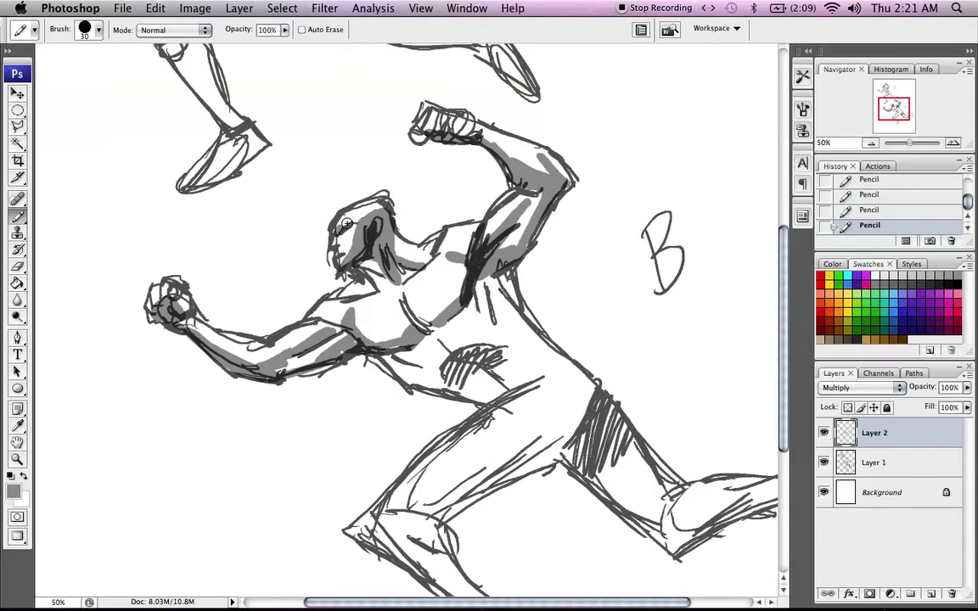
mouse_move(385, 357)
left_mouse_down()
mouse_move(411, 382)
mouse_move(389, 356)
mouse_move(451, 393)
mouse_move(455, 369)
mouse_move(471, 395)
mouse_move(495, 392)
mouse_move(525, 381)
left_mouse_up()
mouse_move(492, 343)
left_mouse_down()
mouse_move(486, 314)
mouse_move(492, 341)
left_mouse_up()
mouse_move(427, 307)
left_mouse_down()
mouse_move(445, 246)
mouse_move(535, 379)
mouse_move(538, 370)
left_mouse_up()
mouse_move(416, 507)
left_mouse_down()
mouse_move(460, 481)
mouse_move(488, 407)
mouse_move(509, 401)
mouse_move(533, 348)
mouse_move(585, 402)
mouse_move(583, 295)
left_mouse_up()
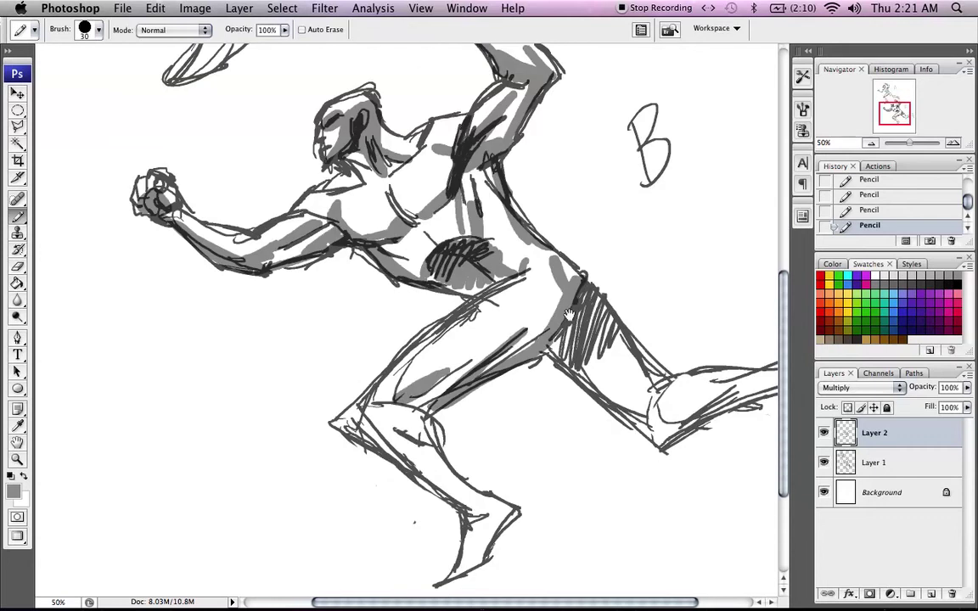
- Shade figure B's front shin and foot and fill the shadow areas of the rear thigh in gray
mouse_move(371, 411)
left_mouse_down()
mouse_move(346, 420)
mouse_move(391, 442)
mouse_move(365, 432)
mouse_move(408, 464)
mouse_move(389, 430)
mouse_move(429, 465)
mouse_move(461, 521)
mouse_move(447, 583)
mouse_move(514, 511)
left_mouse_up()
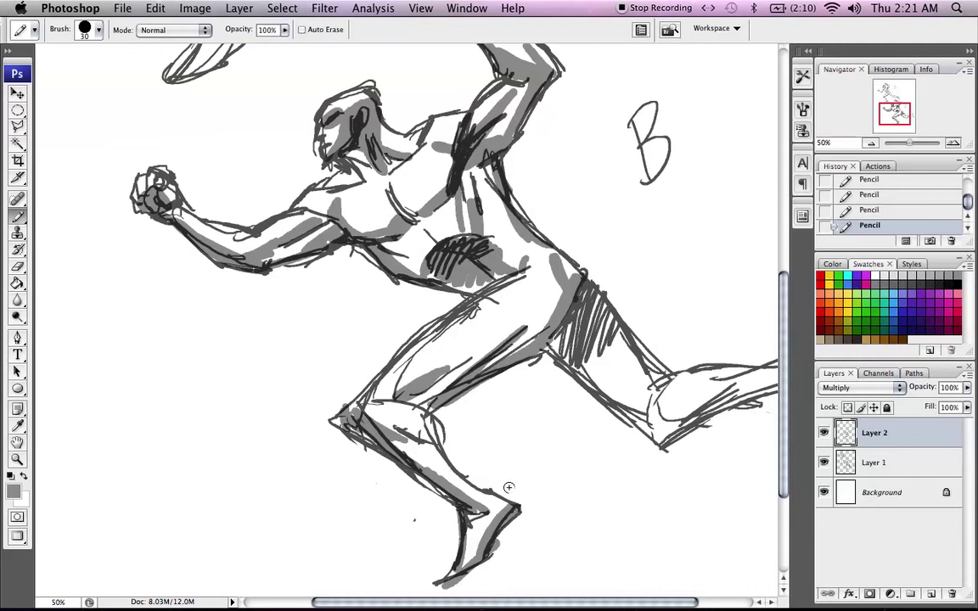
mouse_move(555, 343)
left_mouse_down()
mouse_move(590, 293)
mouse_move(569, 356)
mouse_move(598, 306)
mouse_move(635, 387)
left_mouse_up()
left_click_drag(617, 333, 651, 385)
left_click_drag(580, 367, 649, 435)
left_click_drag(605, 381, 637, 407)
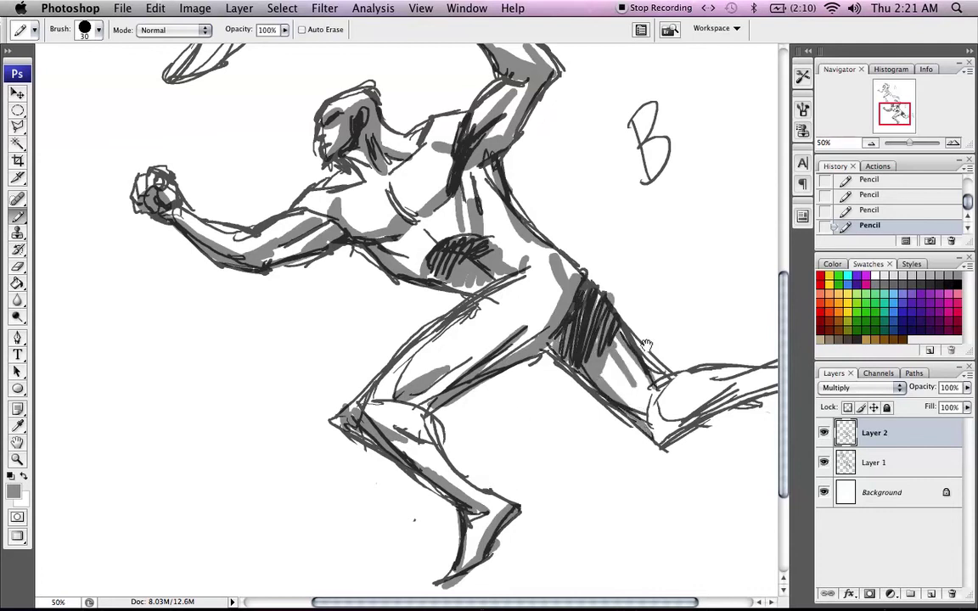
- Add gray shading along the underside of figure B's rear calf, ankle and foot
left_click_drag(565, 376, 460, 394)
left_click_drag(561, 435, 622, 410)
left_click_drag(552, 463, 705, 396)
mouse_move(633, 422)
left_mouse_down()
mouse_move(732, 382)
mouse_move(762, 438)
left_mouse_up()
left_click_drag(757, 404, 759, 428)
mouse_move(562, 253)
left_mouse_down()
mouse_move(613, 321)
mouse_move(572, 251)
mouse_move(596, 290)
left_mouse_up()
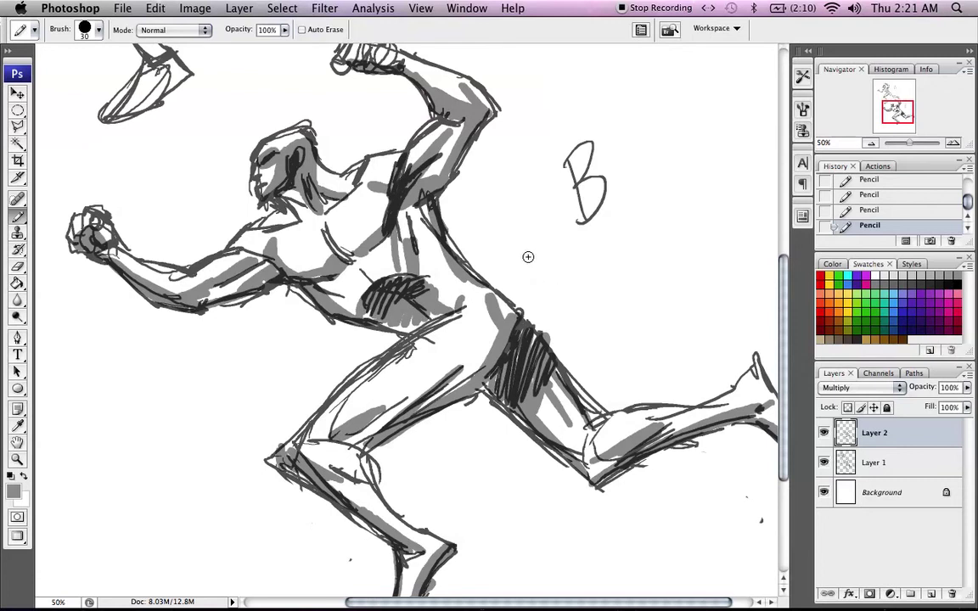
- Shade figure A's face and neck in gray with the Pencil tool
left_click(17, 459)
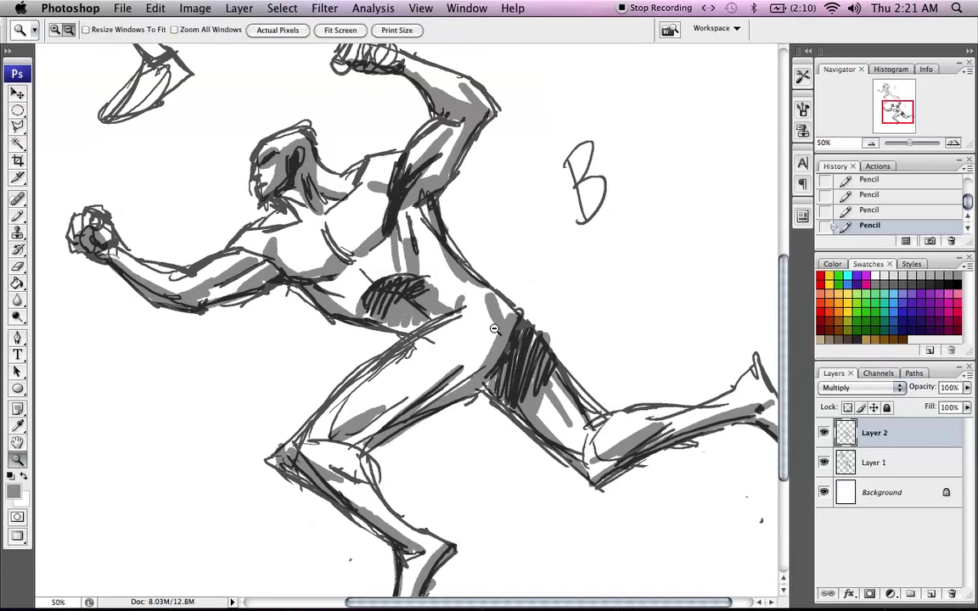
left_click(503, 327, "alt")
left_click(502, 327, "alt")
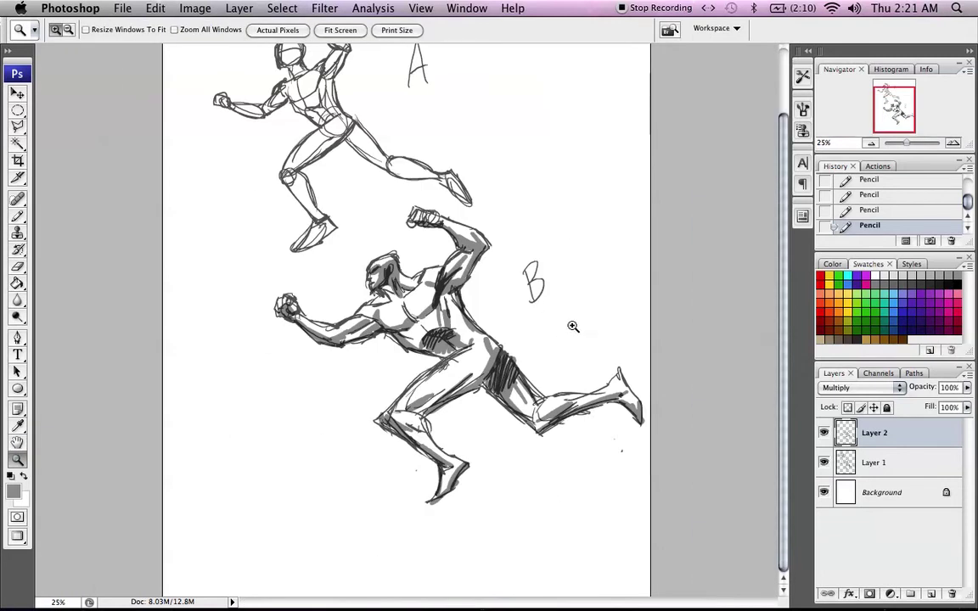
left_click_drag(488, 234, 545, 350)
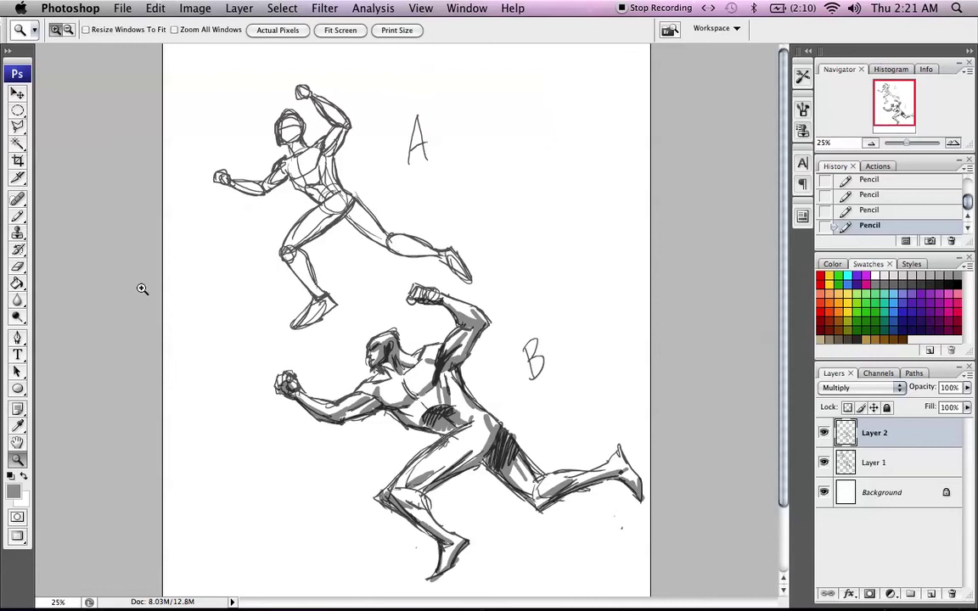
left_click(327, 138)
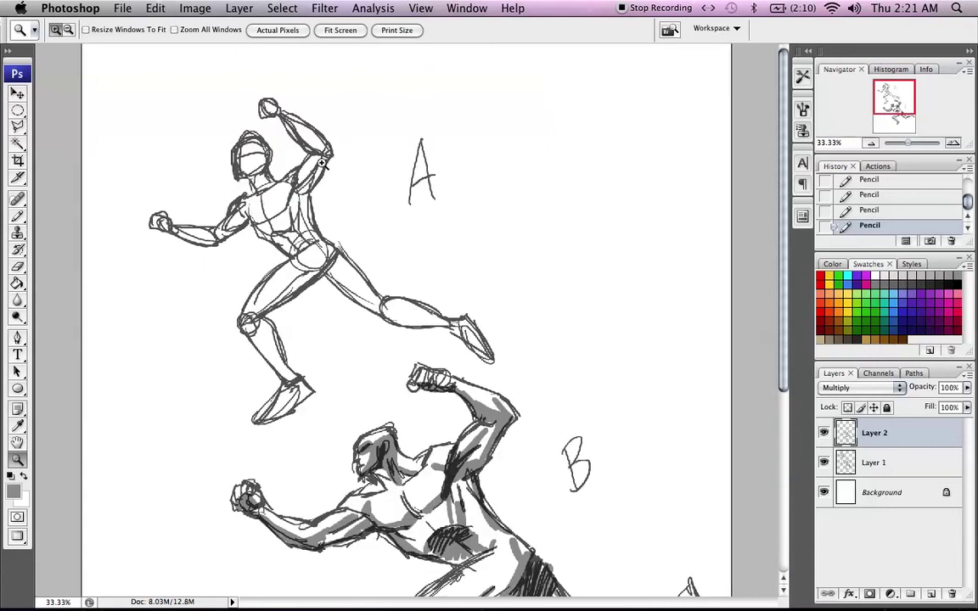
left_click(288, 199)
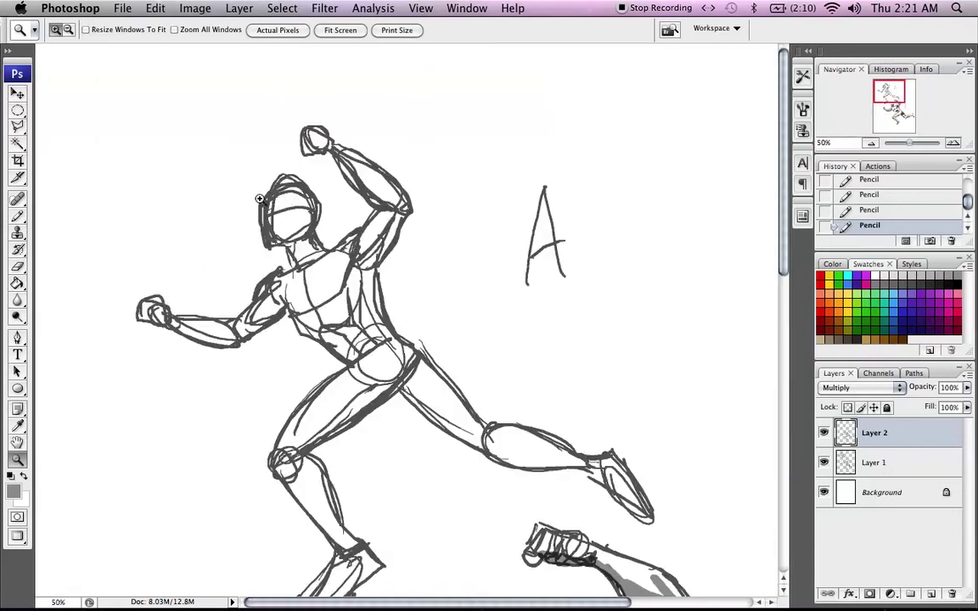
left_click(17, 217)
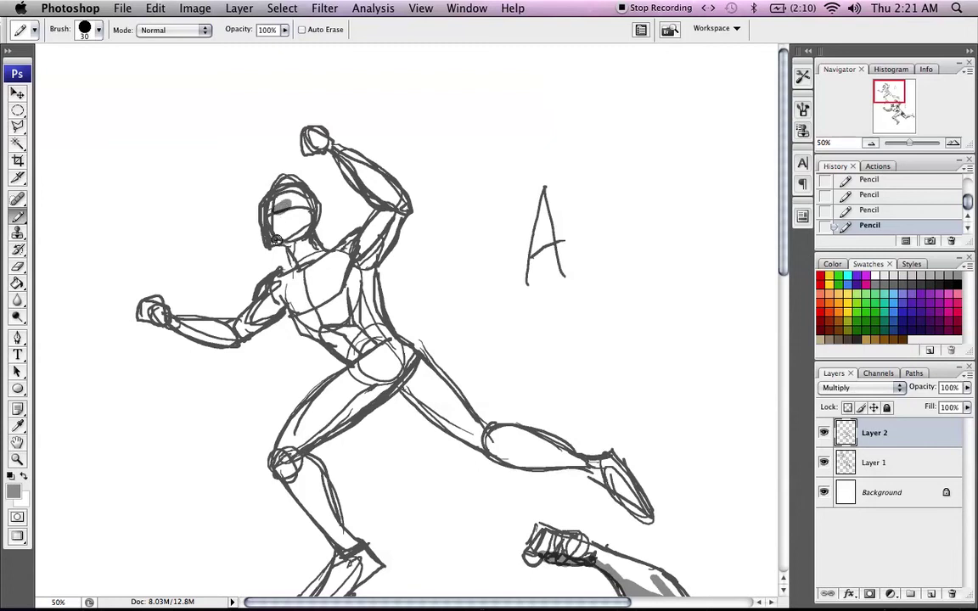
mouse_move(276, 240)
left_mouse_down()
mouse_move(271, 195)
mouse_move(304, 241)
left_mouse_up()
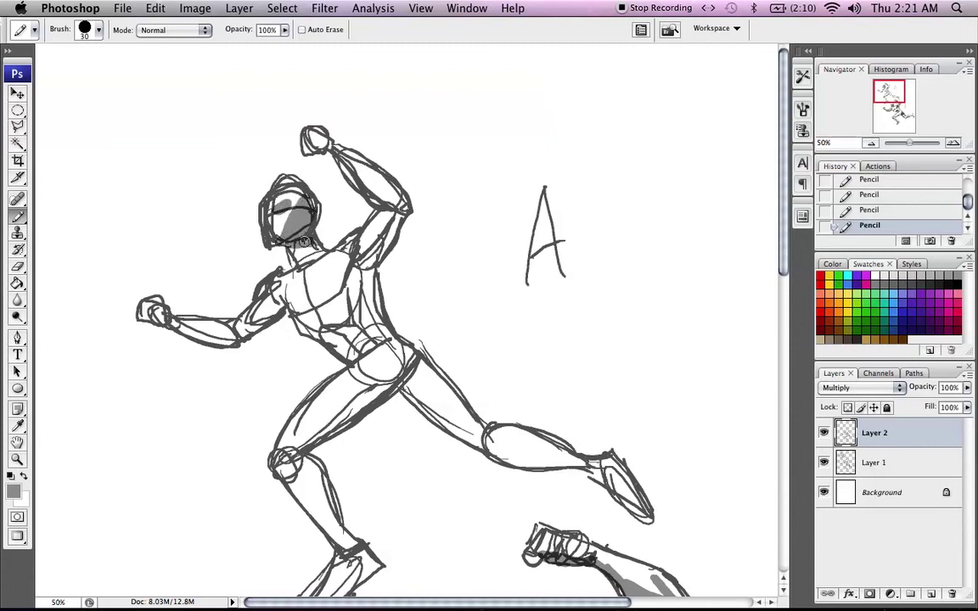
- Shade figure A's chest, side and waist, and the undersides of both arms in gray
mouse_move(287, 309)
left_mouse_down()
mouse_move(342, 292)
mouse_move(324, 300)
mouse_move(356, 257)
mouse_move(309, 329)
mouse_move(289, 312)
mouse_move(313, 338)
mouse_move(331, 339)
mouse_move(357, 320)
mouse_move(353, 270)
mouse_move(365, 295)
mouse_move(379, 270)
mouse_move(398, 330)
left_mouse_up()
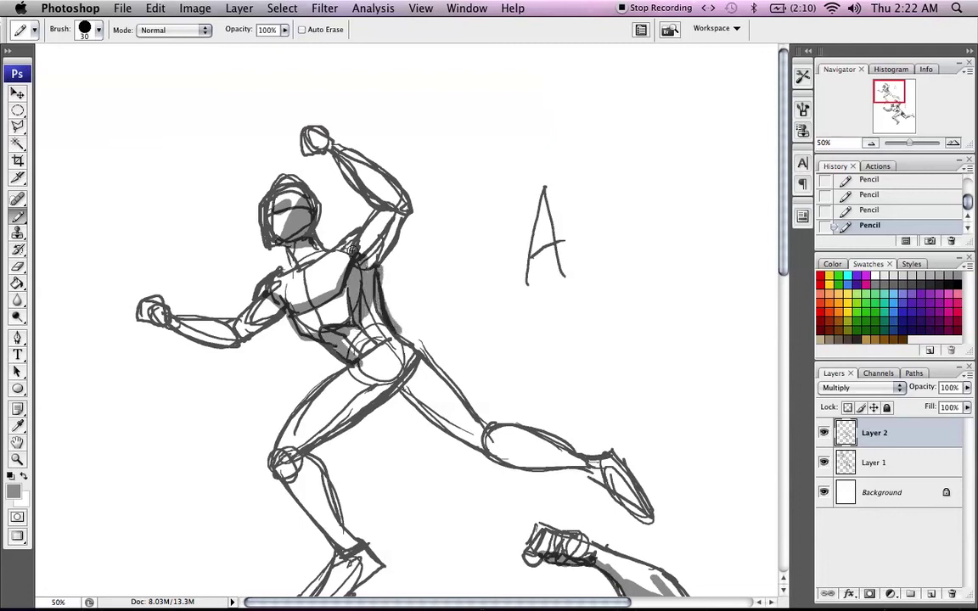
mouse_move(367, 265)
left_mouse_down()
mouse_move(407, 220)
mouse_move(289, 134)
left_mouse_up()
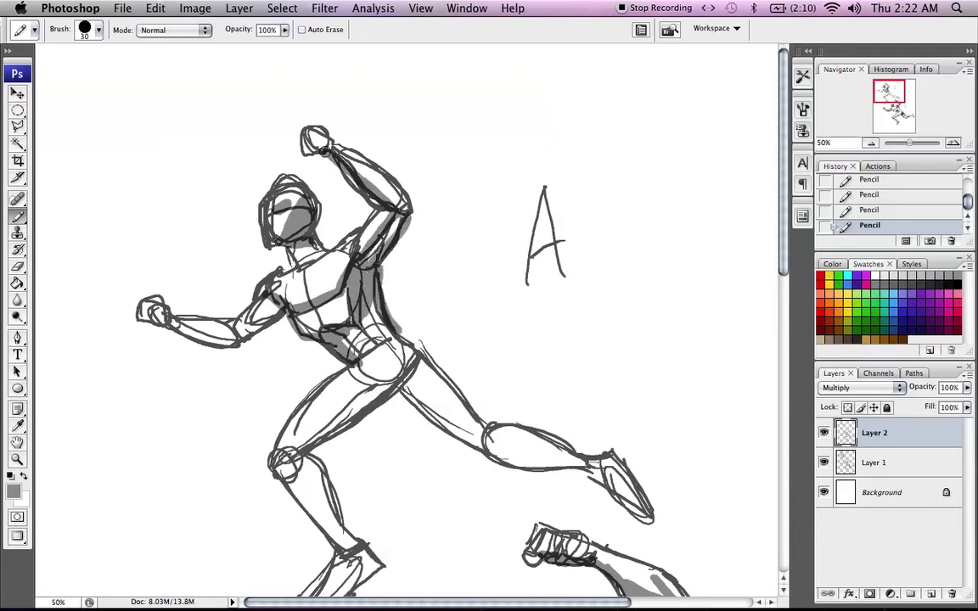
left_click_drag(153, 314, 239, 341)
- Add gray shading along figure A's front and rear thighs, lower legs and both feet
mouse_move(309, 439)
left_mouse_down()
mouse_move(406, 360)
mouse_move(398, 361)
mouse_move(402, 335)
mouse_move(484, 425)
mouse_move(402, 387)
mouse_move(466, 436)
mouse_move(527, 445)
mouse_move(492, 453)
mouse_move(597, 472)
left_mouse_up()
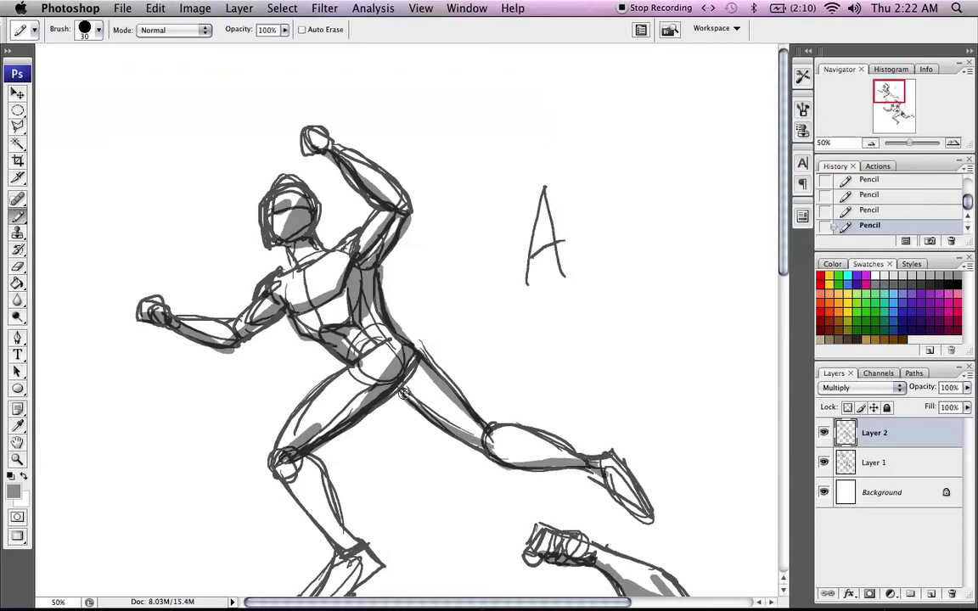
mouse_move(404, 394)
left_mouse_down()
mouse_move(425, 360)
mouse_move(431, 408)
mouse_move(436, 397)
left_mouse_up()
mouse_move(278, 468)
left_mouse_down()
mouse_move(349, 544)
mouse_move(332, 527)
left_mouse_up()
left_click_drag(380, 477, 360, 322)
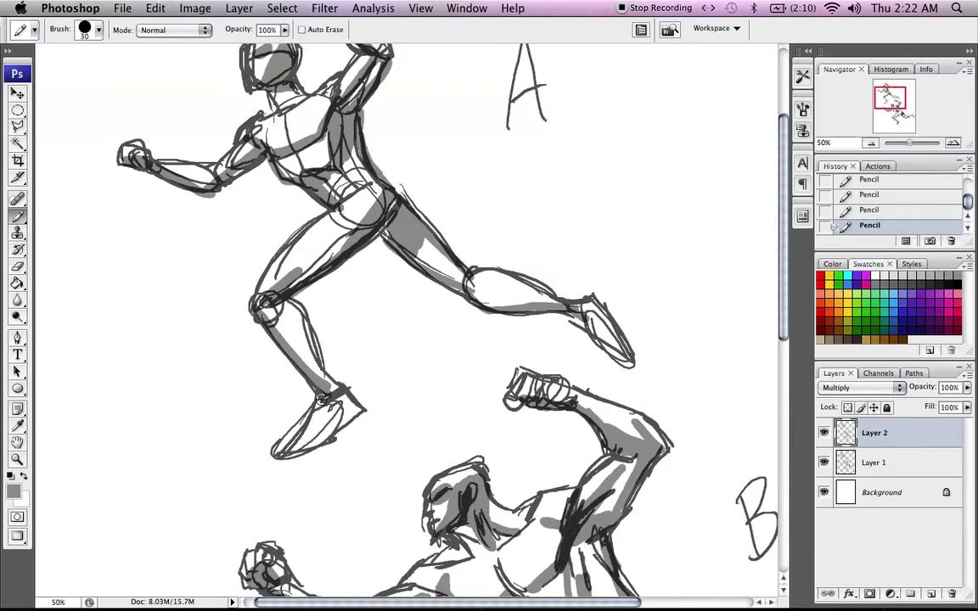
mouse_move(313, 416)
left_mouse_down()
mouse_move(285, 450)
mouse_move(355, 410)
left_mouse_up()
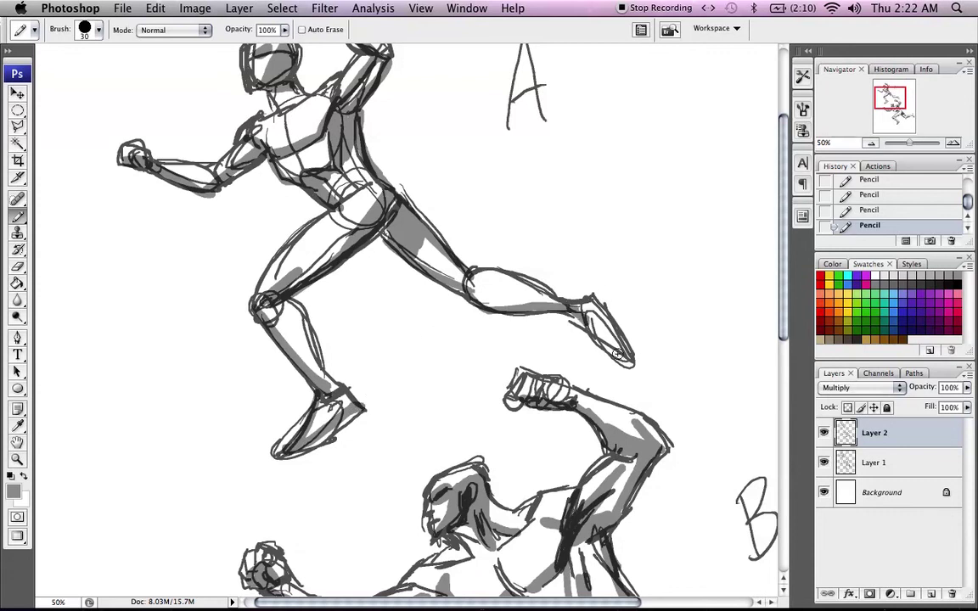
left_click_drag(616, 344, 594, 293)
- Switch to full-screen mode and view both shaded figures without the surrounding panels
key("z")
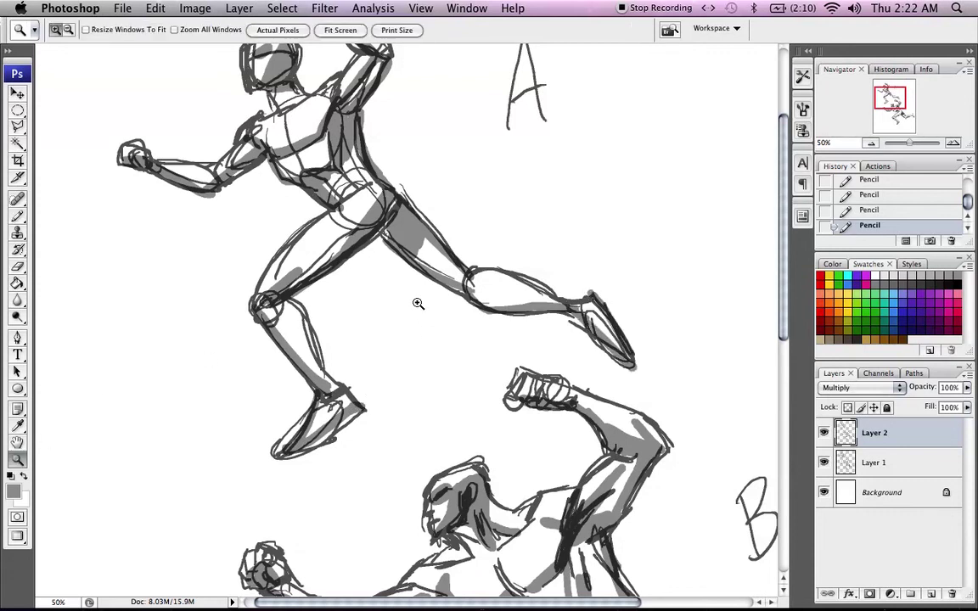
key("f")
key("f")
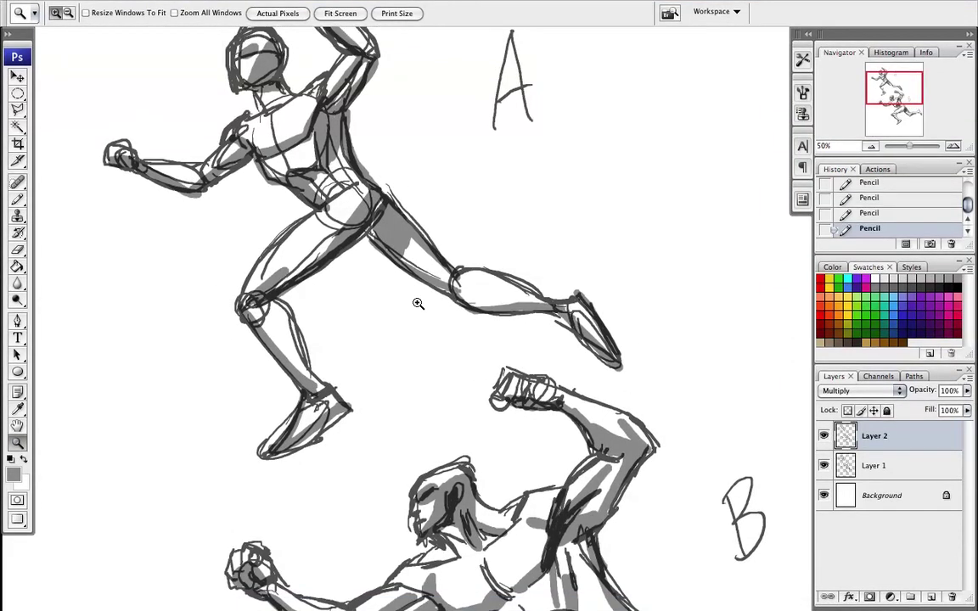
key("Tab")
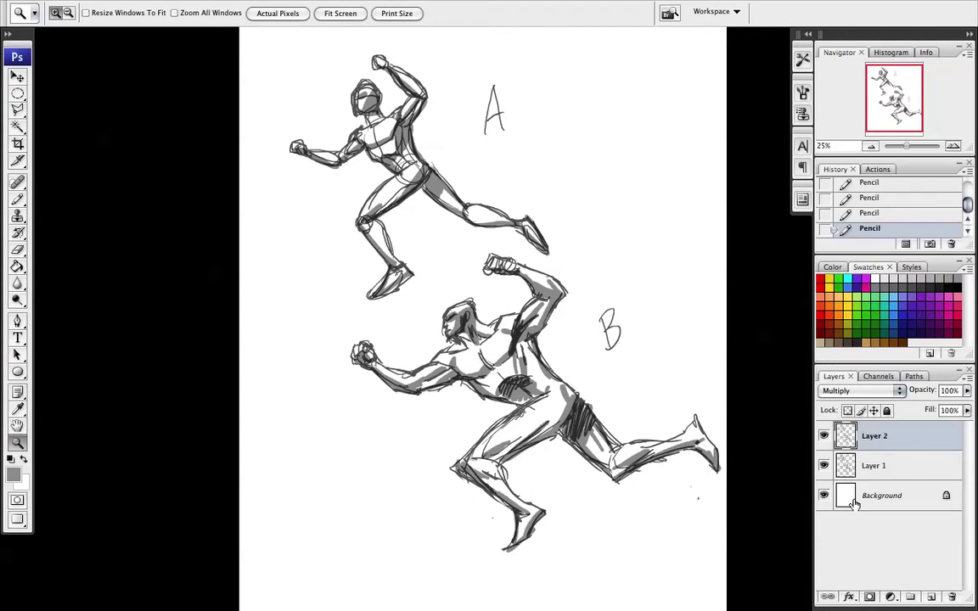
- Make Layer 1 active and set the Pencil tool to brush size 8 with the default foreground color
left_click(17, 198)
left_click(905, 464)
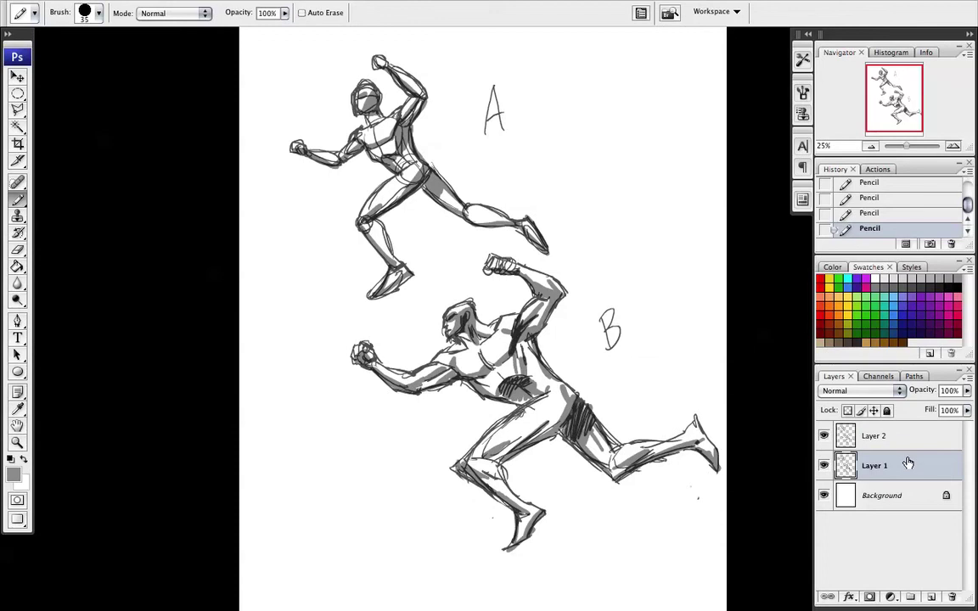
key("bracketright")
key("bracketleft")
key("bracketleft")
key("bracketleft")
key("bracketleft")
key("bracketleft")
key("bracketleft")
key("bracketleft")
key("d")
- Draw a flowing cape behind figure B and add costume trim lines, a round chest emblem and spiky hair
mouse_move(499, 312)
left_mouse_down()
mouse_move(523, 292)
mouse_move(669, 251)
mouse_move(655, 279)
mouse_move(683, 218)
left_mouse_up()
left_click_drag(641, 277, 558, 373)
mouse_move(542, 331)
left_mouse_down()
mouse_move(589, 316)
mouse_move(577, 345)
left_mouse_up()
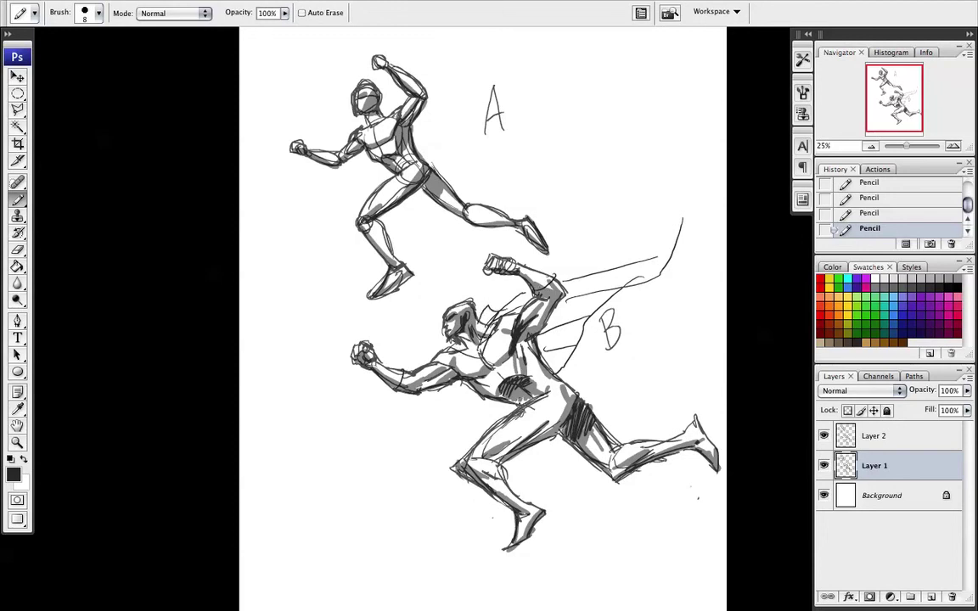
left_click_drag(544, 393, 567, 418)
left_click_drag(445, 309, 480, 295)
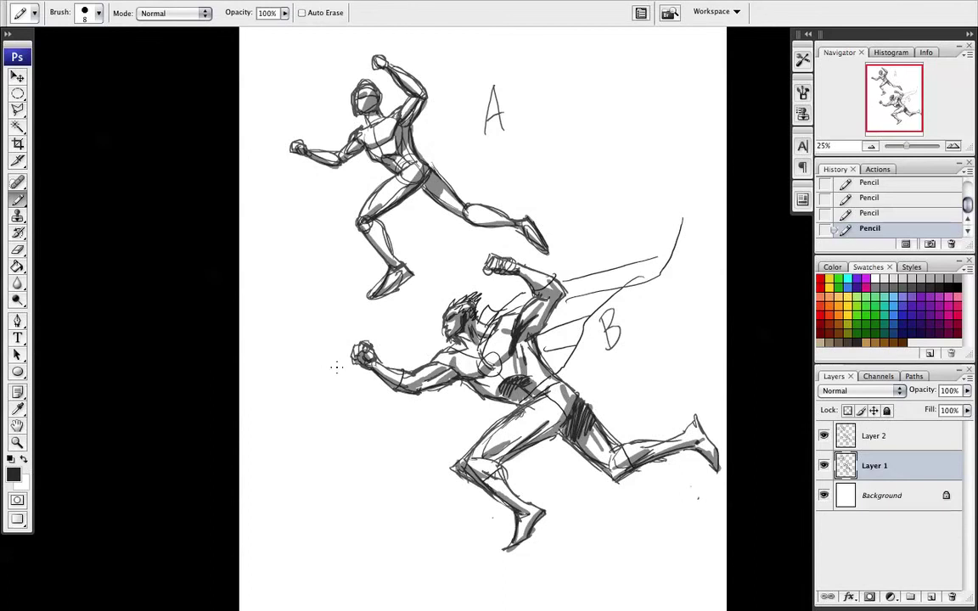
- Hand-letter "SUPER COOL MAN!" below the letter B beside the lower figure and return to the standard screen mode
left_click(16, 443)
left_click(494, 316)
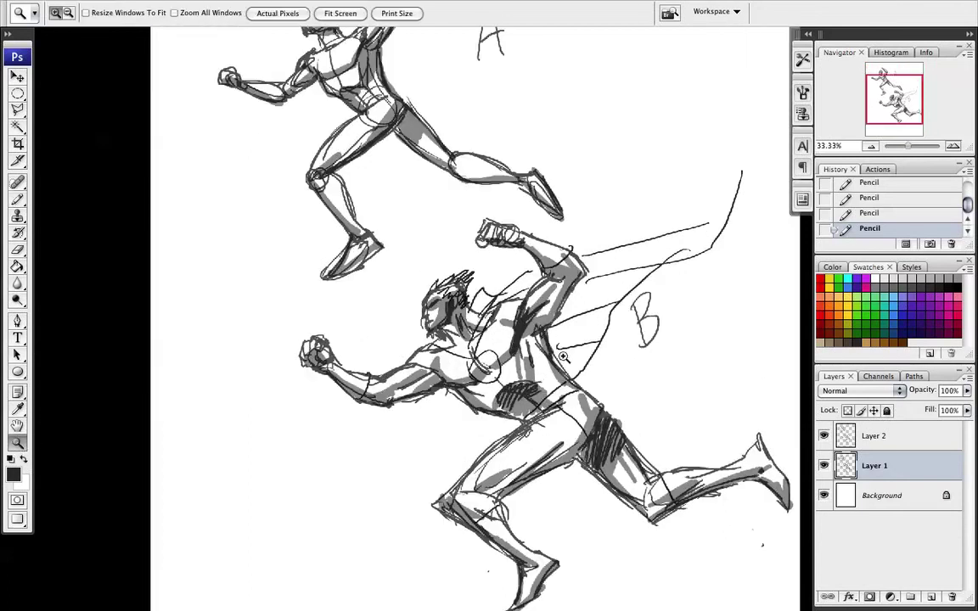
left_click(554, 361)
left_click_drag(592, 356, 480, 279)
left_click(19, 197)
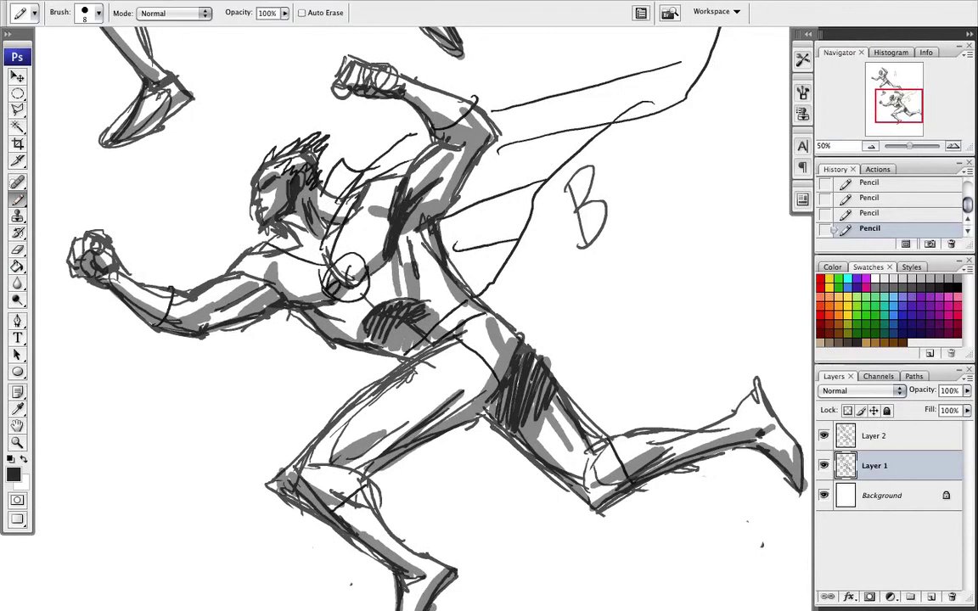
mouse_move(571, 296)
left_mouse_down()
mouse_move(598, 313)
mouse_move(599, 297)
mouse_move(606, 308)
mouse_move(615, 287)
mouse_move(626, 299)
mouse_move(632, 282)
mouse_move(643, 297)
mouse_move(639, 329)
mouse_move(686, 309)
mouse_move(668, 342)
mouse_move(710, 331)
left_mouse_up()
left_click_drag(716, 288, 722, 331)
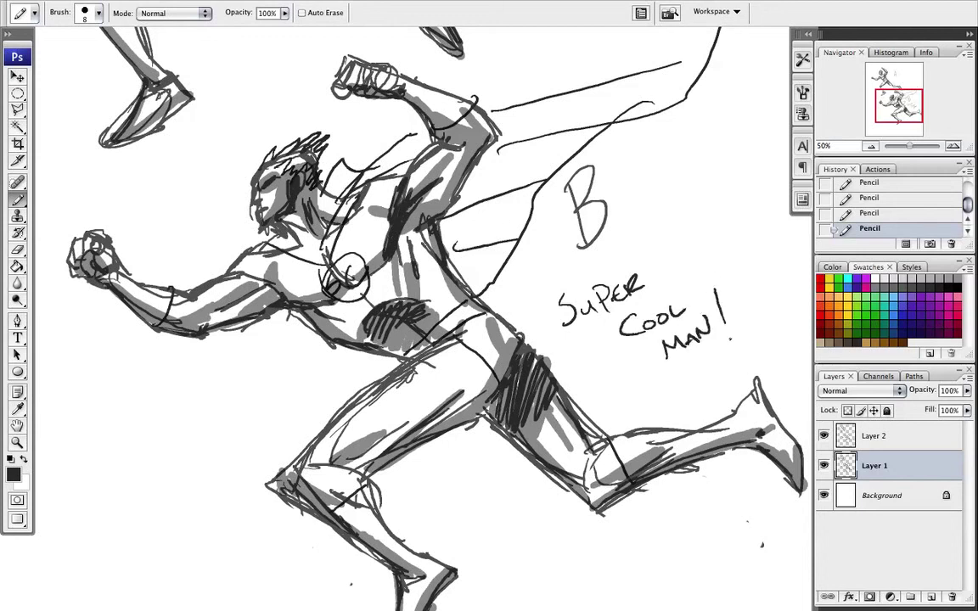
left_click(732, 338)
key("f")
key("f")
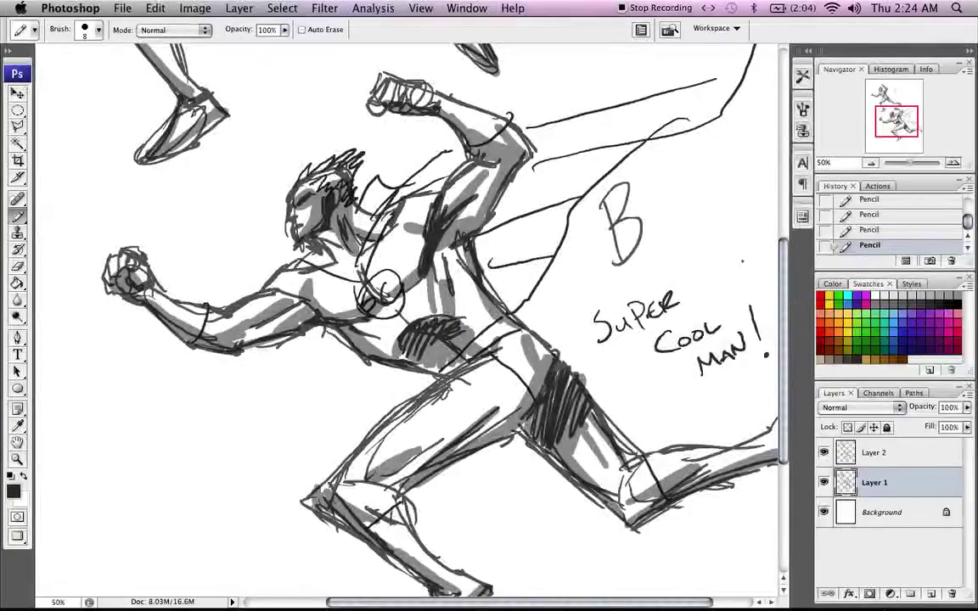